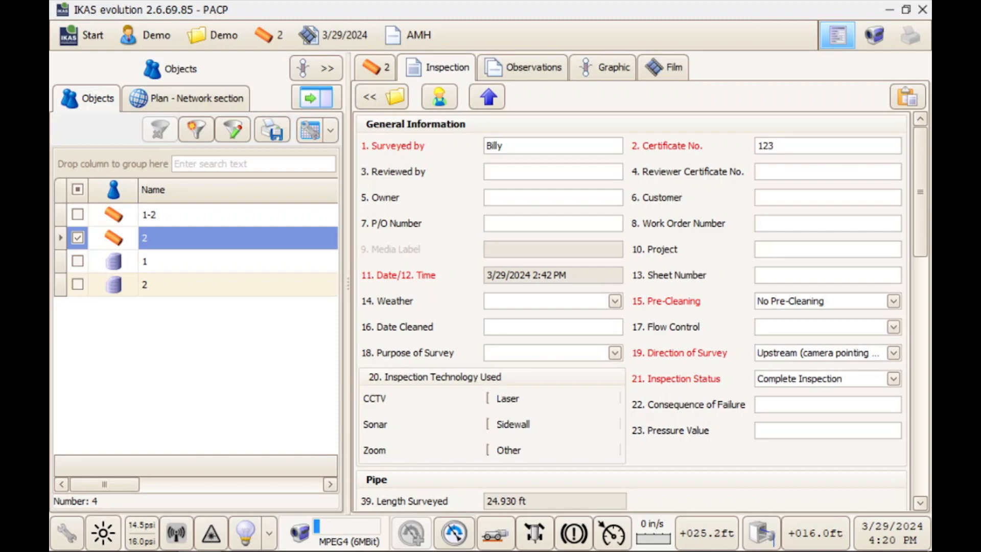
- Start a profiler recording for the 3/29/2024 inspection and initialize the camera for a nominal diameter under 20 in
{"action": "left_click", "coordinate": [332, 35]}
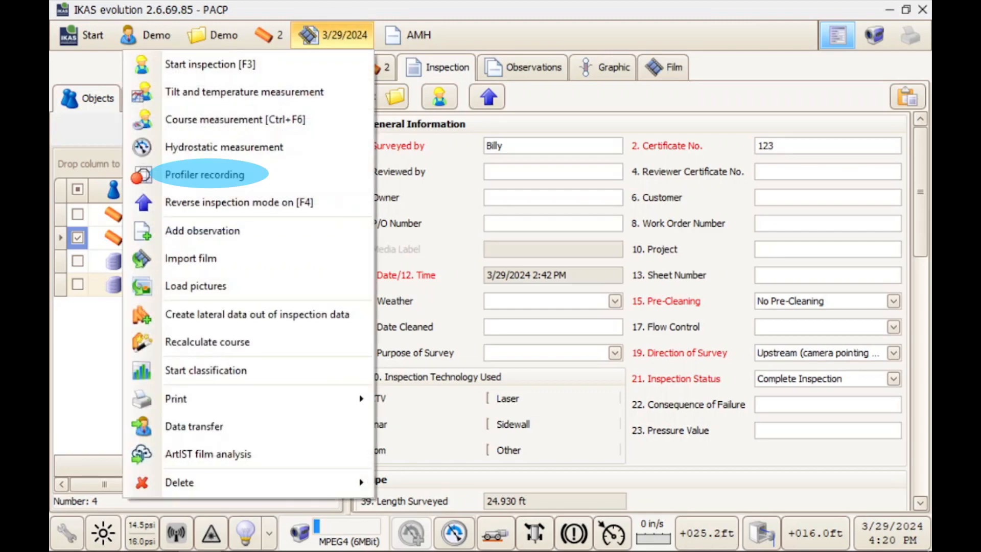
{"action": "left_click", "coordinate": [235, 178]}
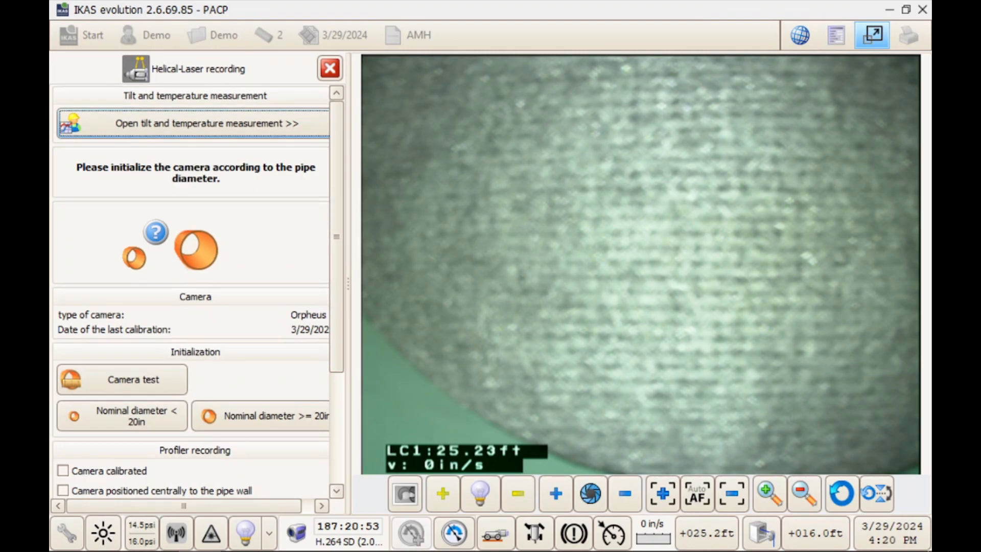
{"action": "left_click", "coordinate": [125, 418]}
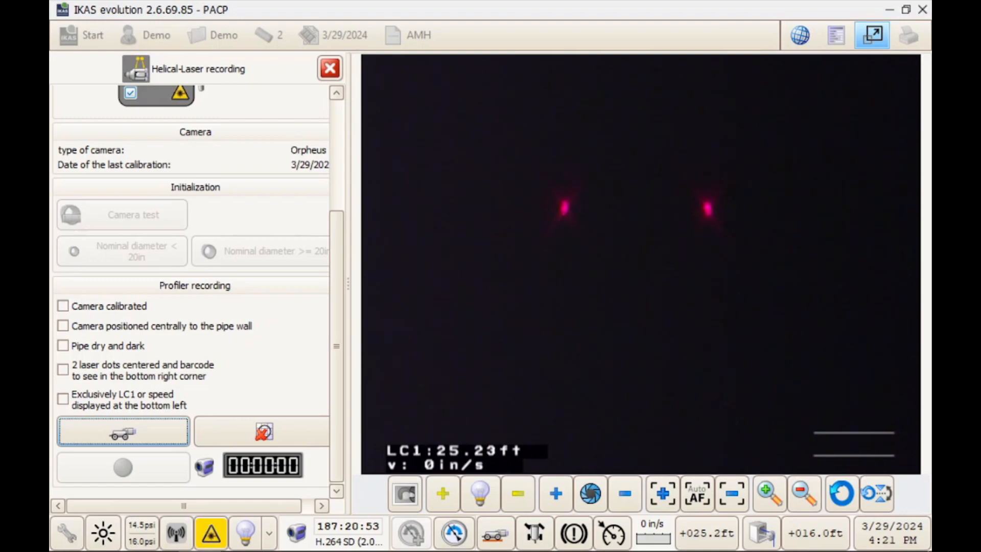
- Confirm all five profiler recording requirements, from camera calibration through the exclusive LC1 or speed display
{"action": "left_click", "coordinate": [63, 305]}
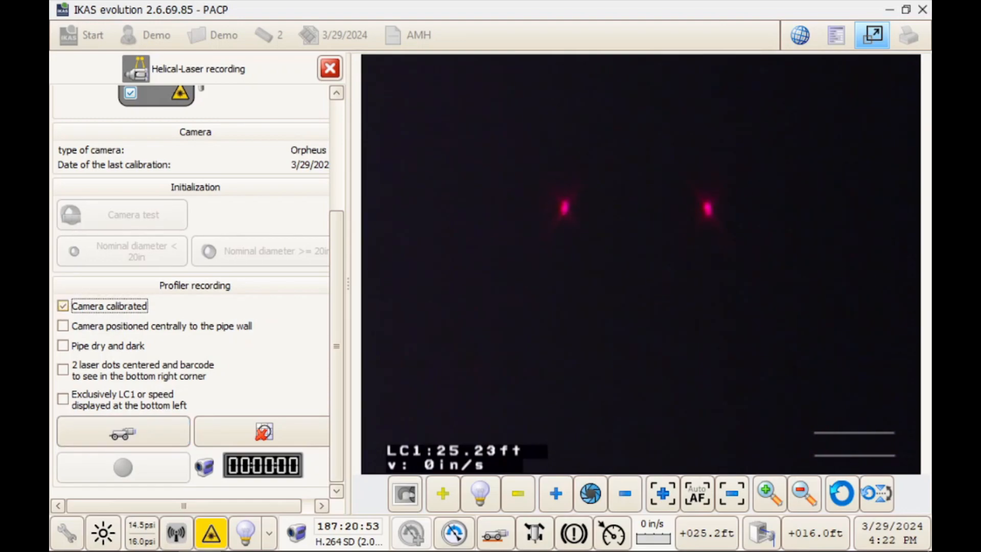
{"action": "left_click", "coordinate": [63, 326]}
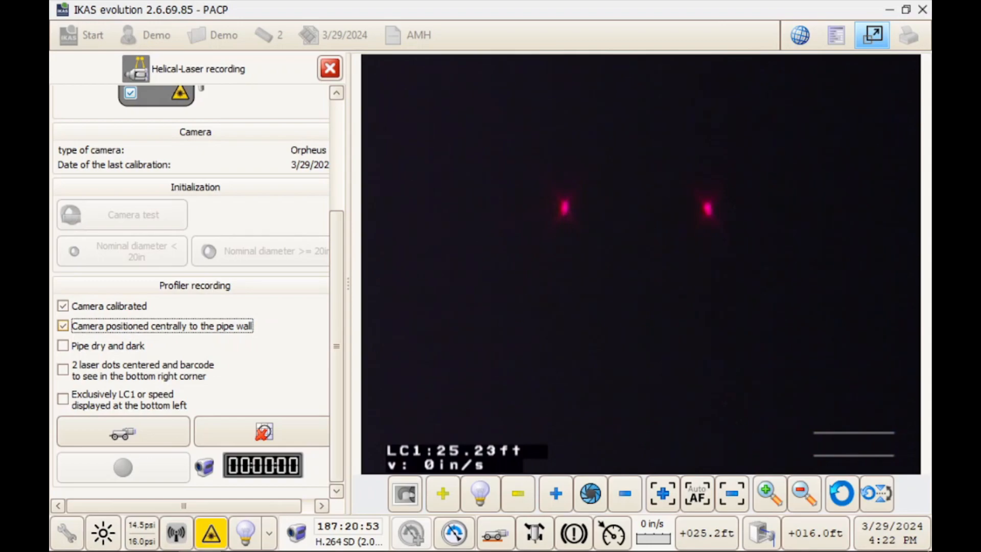
{"action": "left_click", "coordinate": [62, 369]}
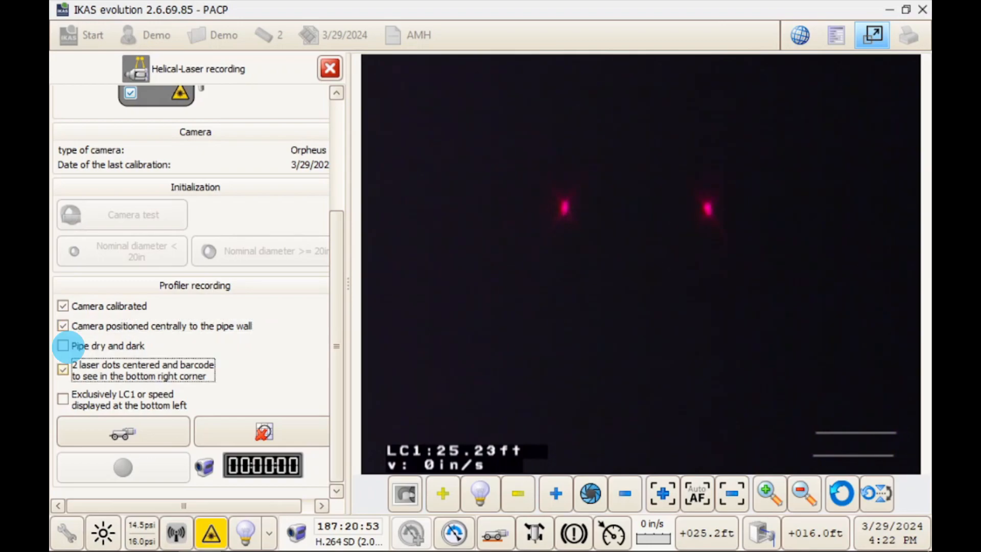
{"action": "left_click", "coordinate": [63, 346]}
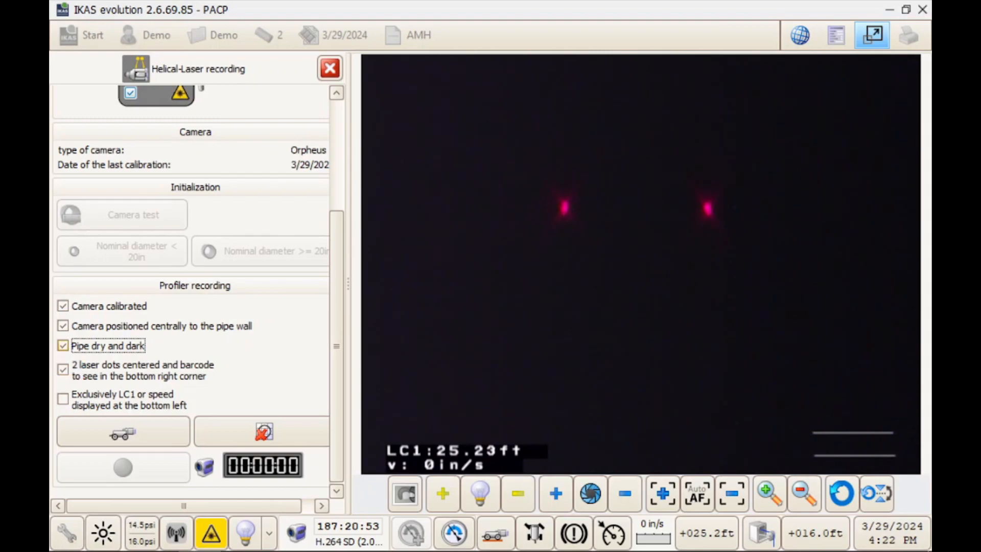
{"action": "left_click", "coordinate": [65, 398]}
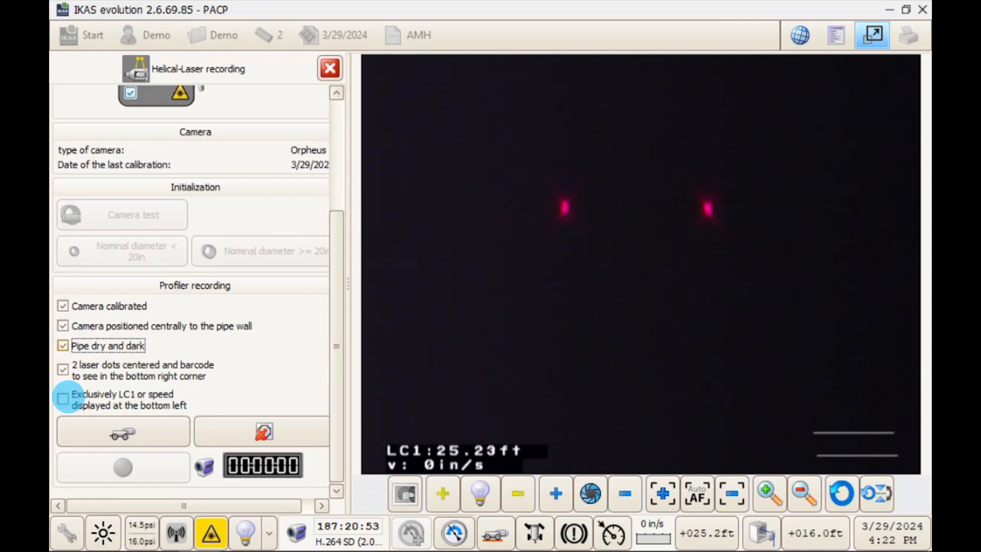
{"action": "left_click", "coordinate": [63, 398]}
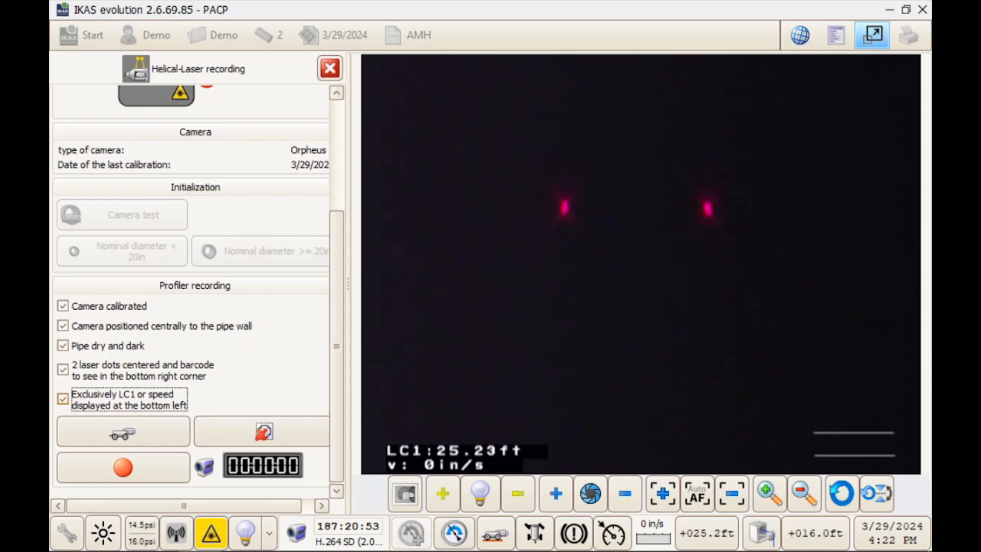
- Record the laser profile, confirm stopping the recording, and close the Helical-Laser recording
{"action": "left_click", "coordinate": [125, 467]}
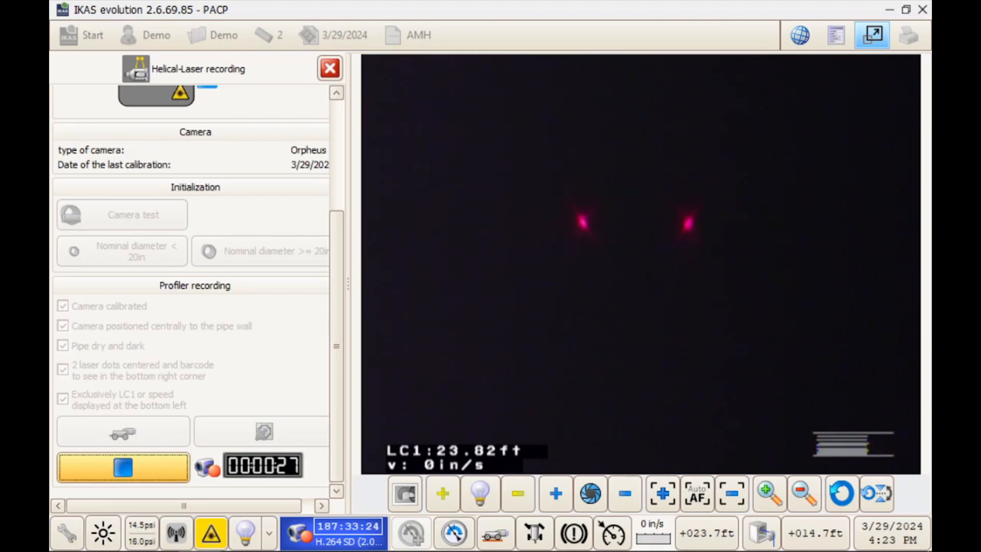
{"action": "left_click", "coordinate": [124, 468]}
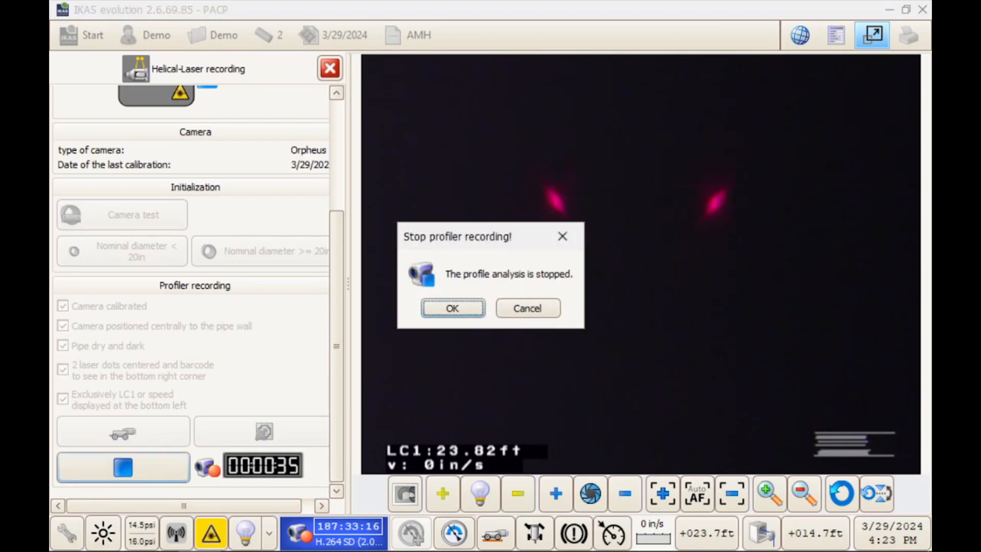
{"action": "key", "text": "Return"}
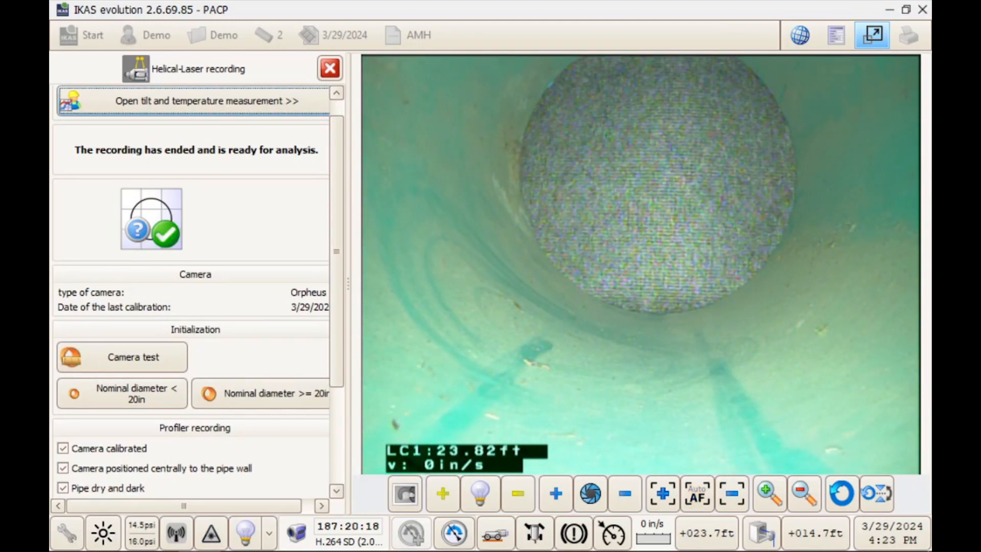
{"action": "left_click", "coordinate": [330, 68]}
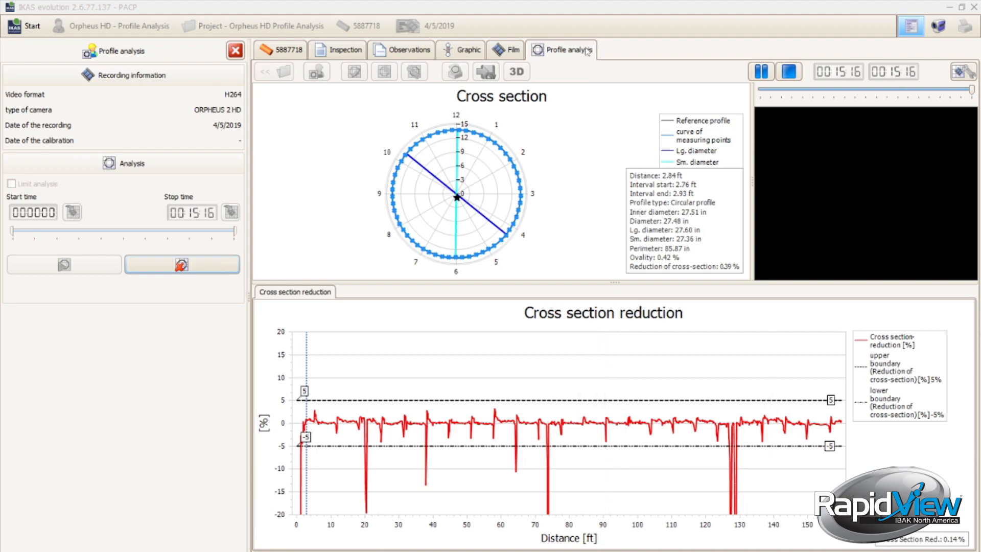
- Close the profile analysis controls for section 5887718 and open its reference profile configuration in a widened pane
{"action": "left_click", "coordinate": [236, 52]}
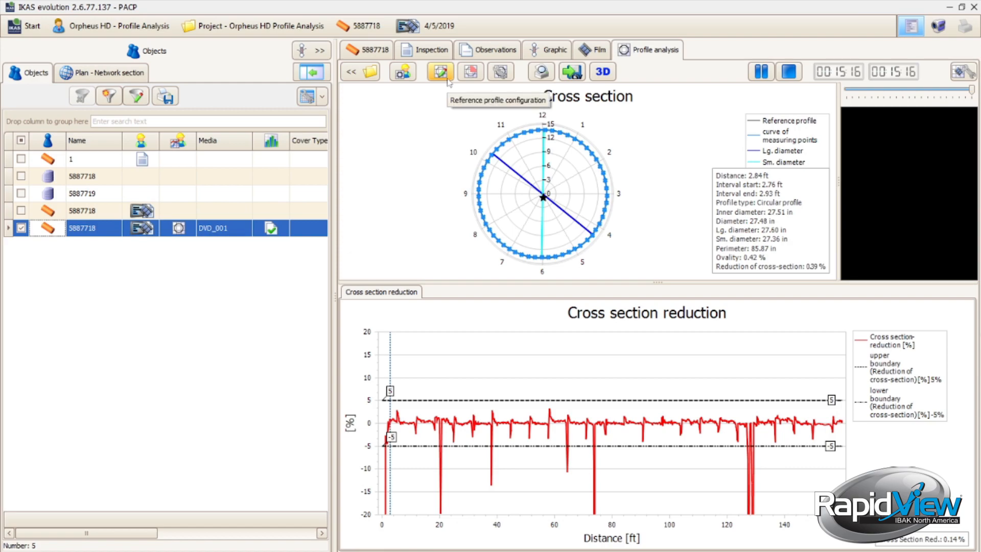
{"action": "left_click", "coordinate": [441, 73]}
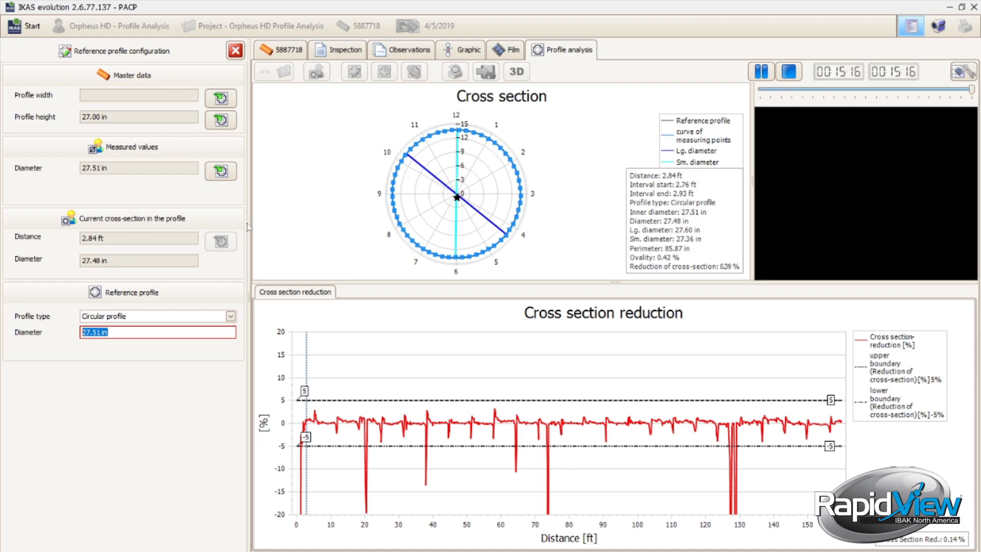
{"action": "left_click_drag", "start_coordinate": [250, 223], "coordinate": [288, 224]}
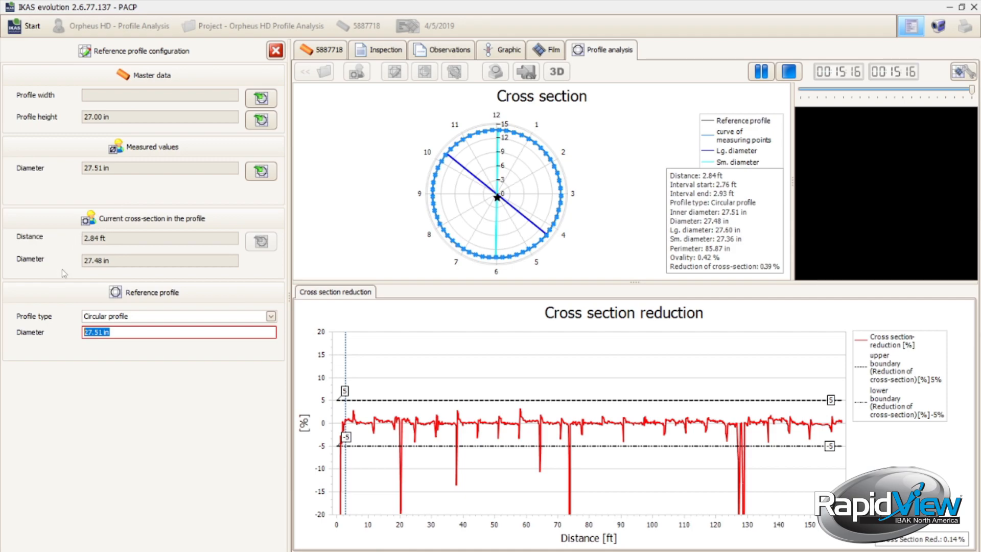
- Examine the available reference profile types and the cross sections at several graph distances, and close the reference profile configuration
{"action": "left_click", "coordinate": [478, 368]}
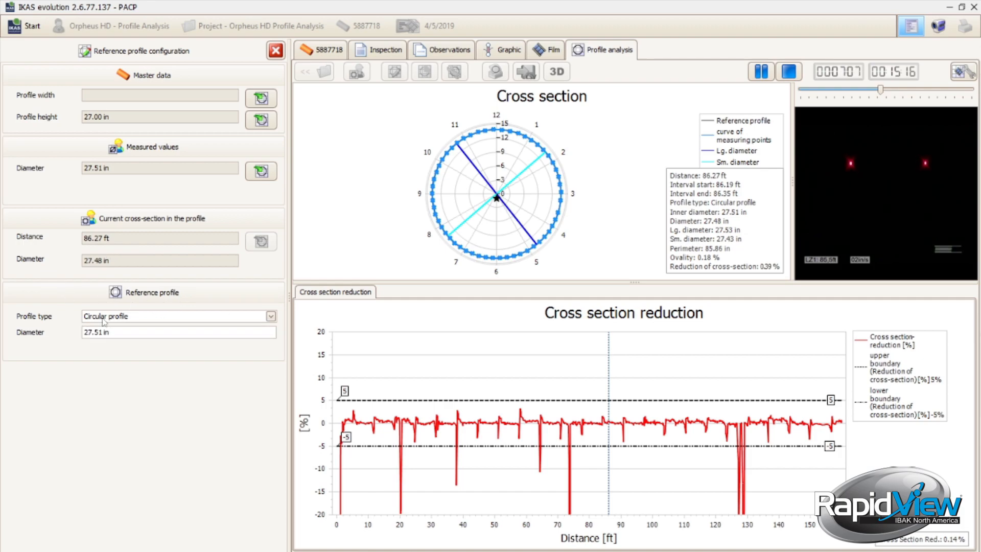
{"action": "left_click", "coordinate": [127, 320]}
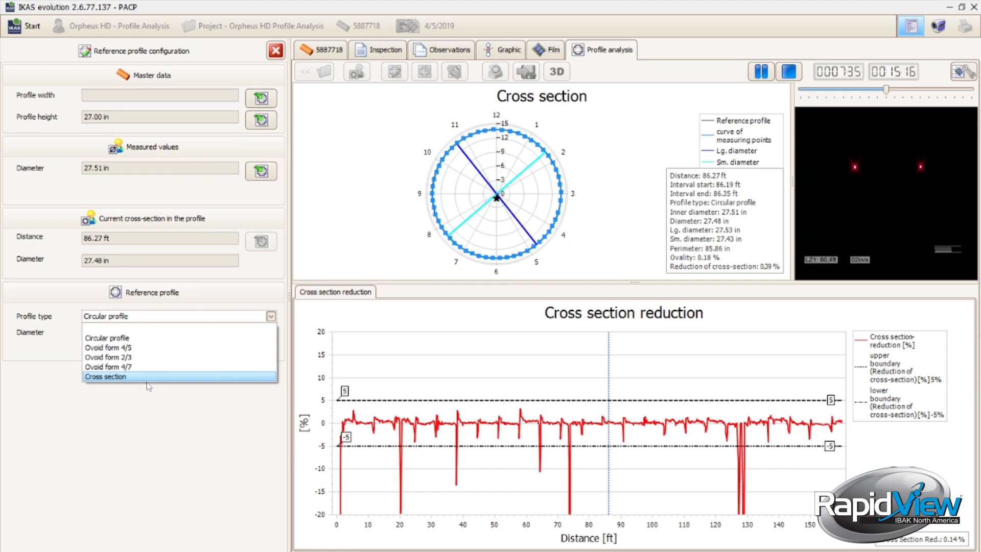
{"action": "left_click", "coordinate": [698, 422]}
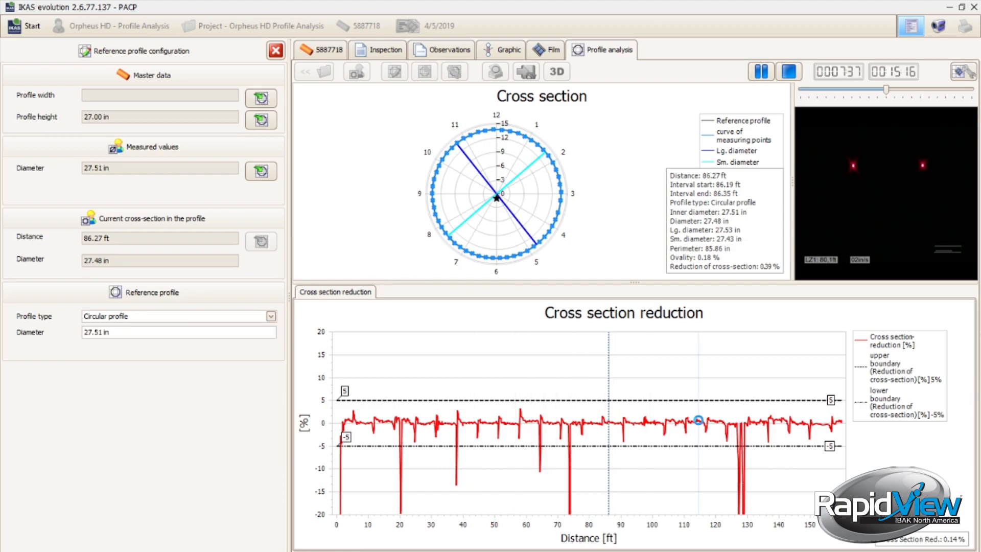
{"action": "left_click", "coordinate": [517, 426]}
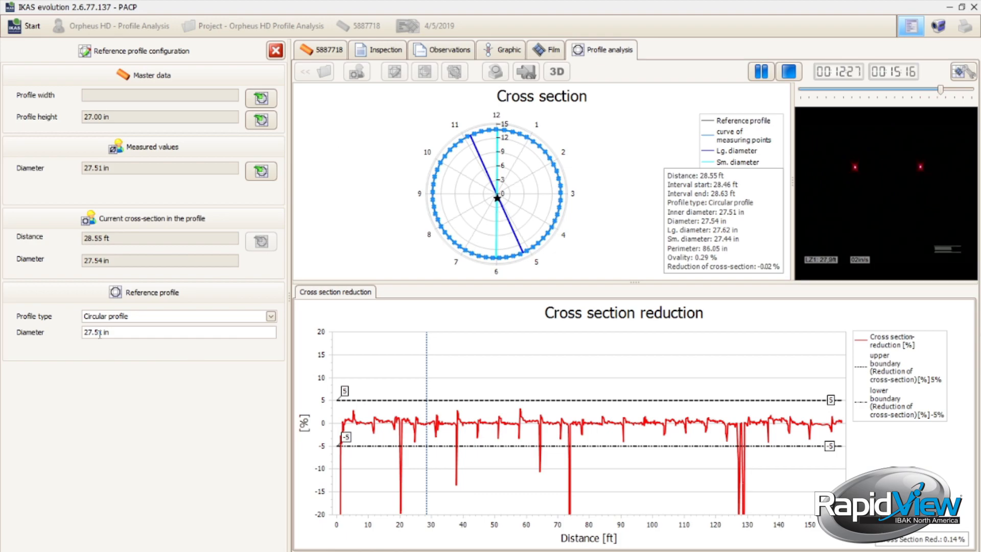
{"action": "left_click", "coordinate": [275, 51]}
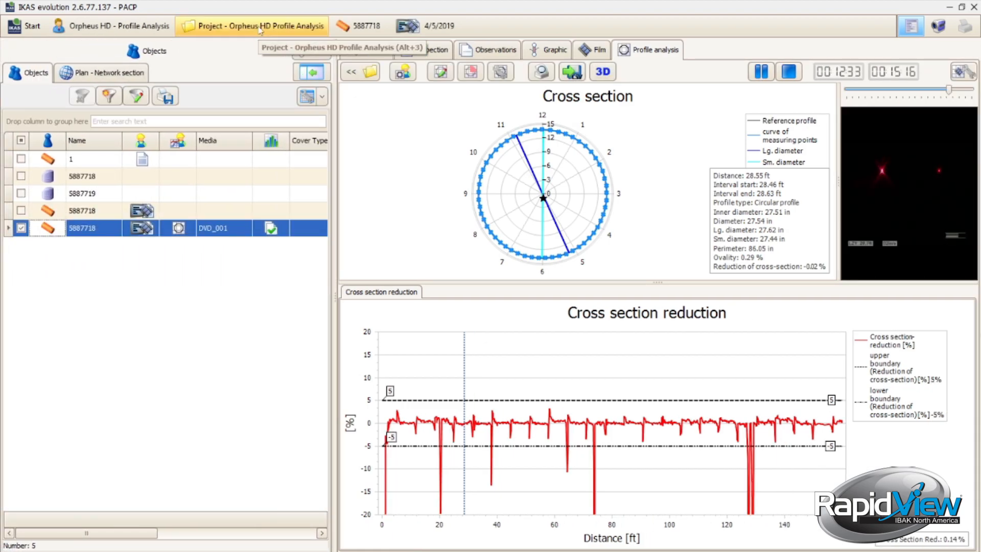
- Open the profile analysis settings and toggle the cross section's Measurement points and curve display off and back on
{"action": "left_click", "coordinate": [506, 72]}
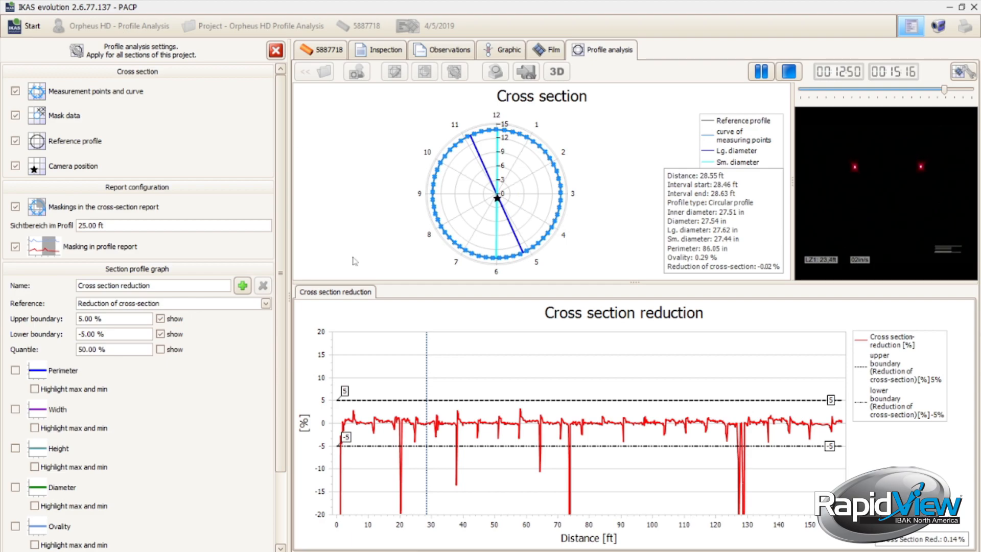
{"action": "left_click", "coordinate": [15, 91]}
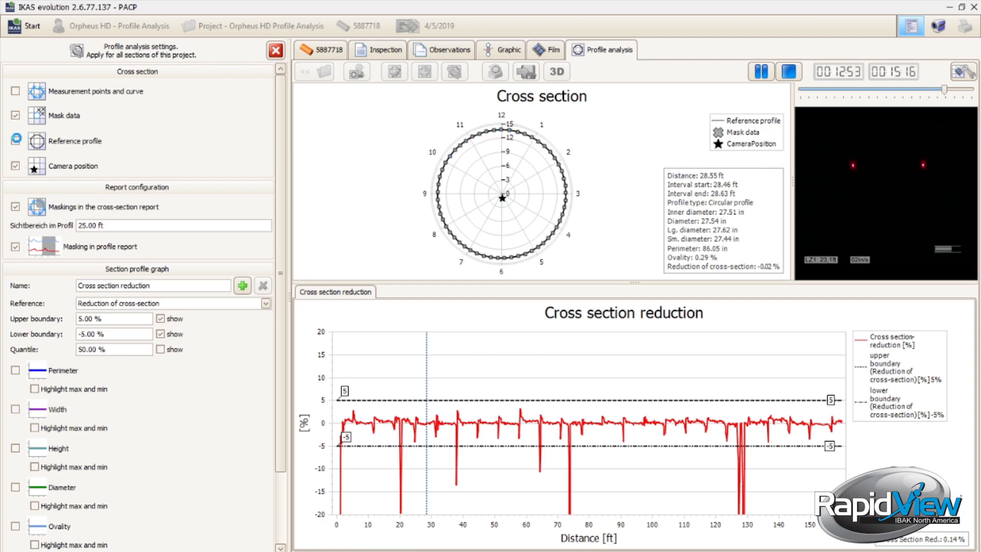
{"action": "left_click", "coordinate": [15, 166]}
{"action": "left_click", "coordinate": [15, 166]}
{"action": "left_click", "coordinate": [15, 91]}
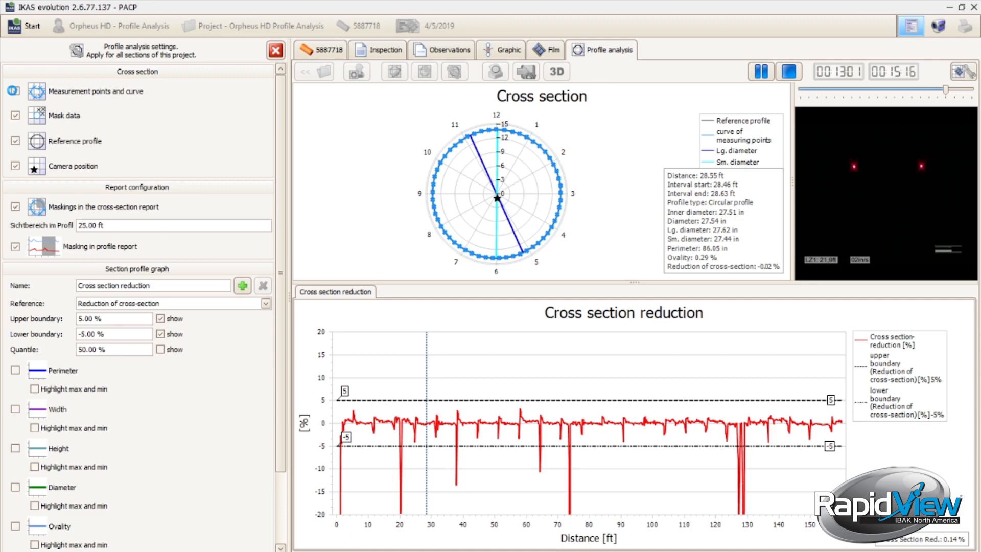
{"action": "left_click", "coordinate": [14, 91]}
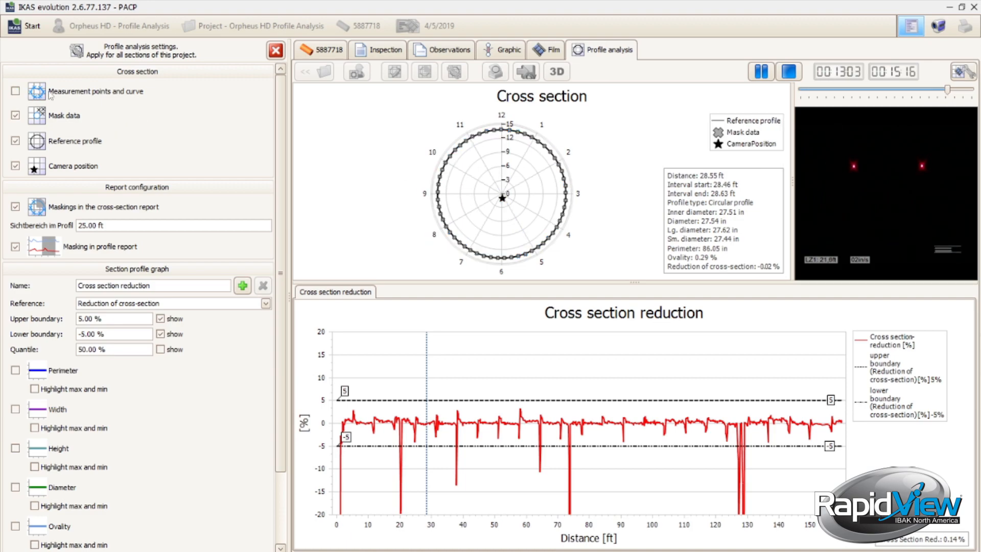
{"action": "left_click", "coordinate": [15, 92]}
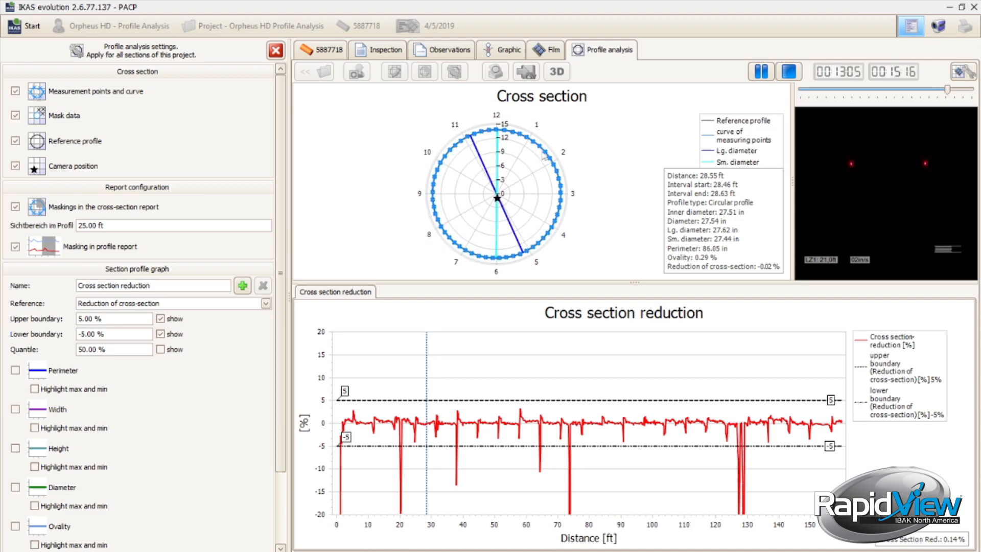
- Inspect the pipe's cross sections at several distances along the reduction graph, including about 1, 70, 123 and 14 ft
{"action": "mouse_move", "coordinate": [549, 157]}
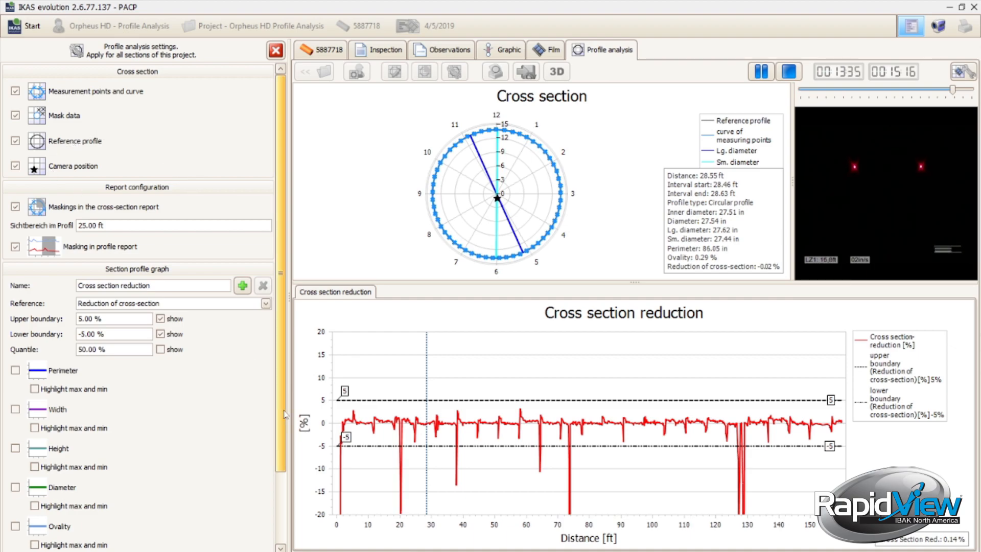
{"action": "left_click", "coordinate": [342, 434]}
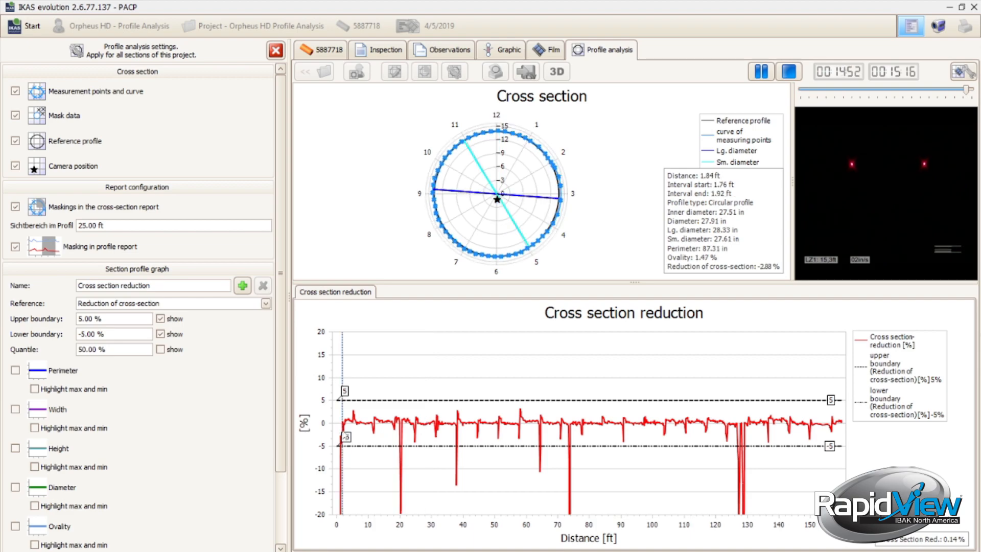
{"action": "left_click", "coordinate": [338, 434]}
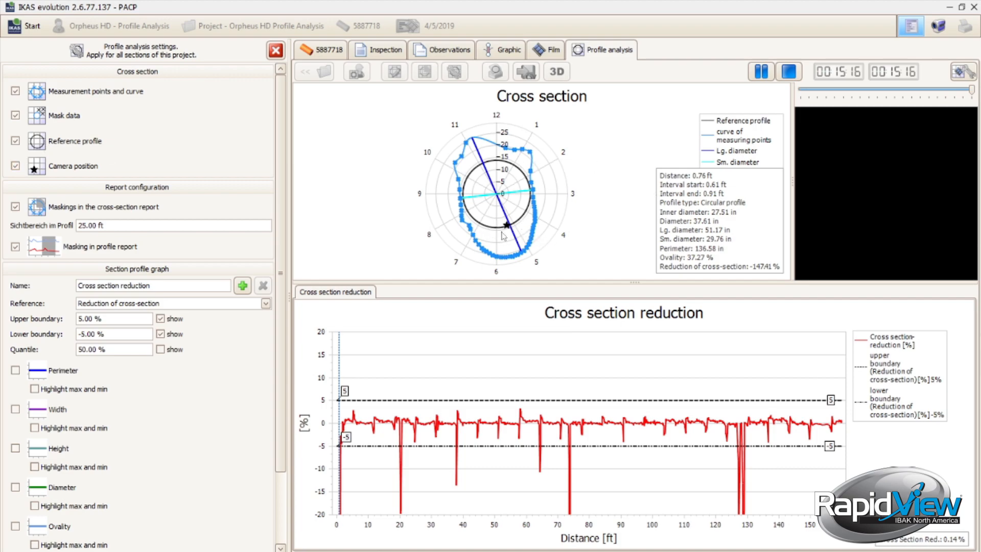
{"action": "left_click", "coordinate": [394, 438]}
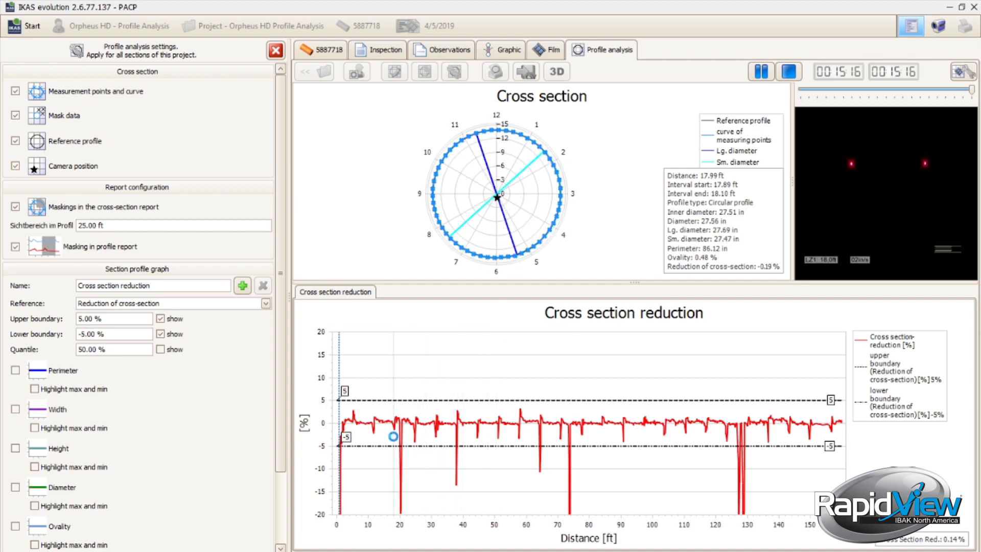
{"action": "left_click", "coordinate": [557, 429]}
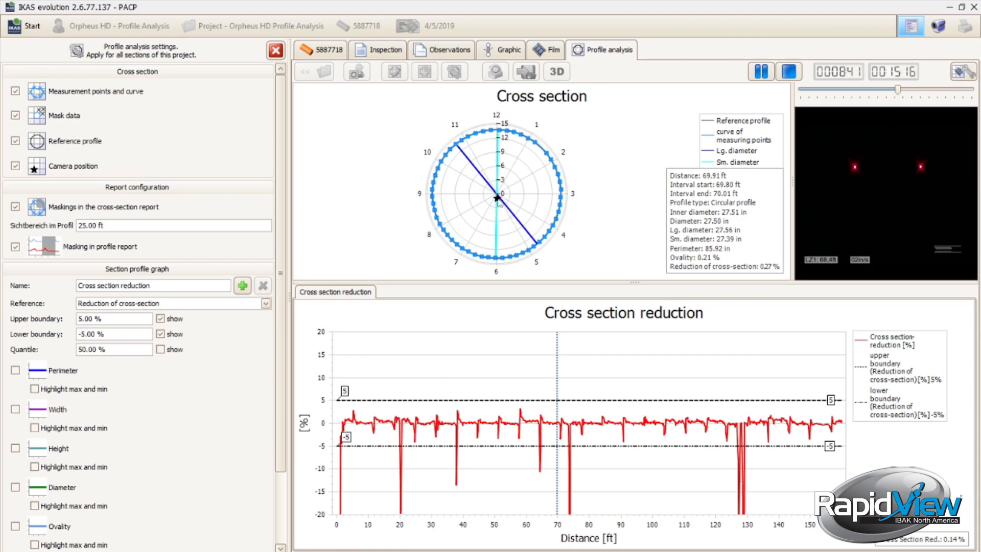
{"action": "left_click", "coordinate": [631, 435]}
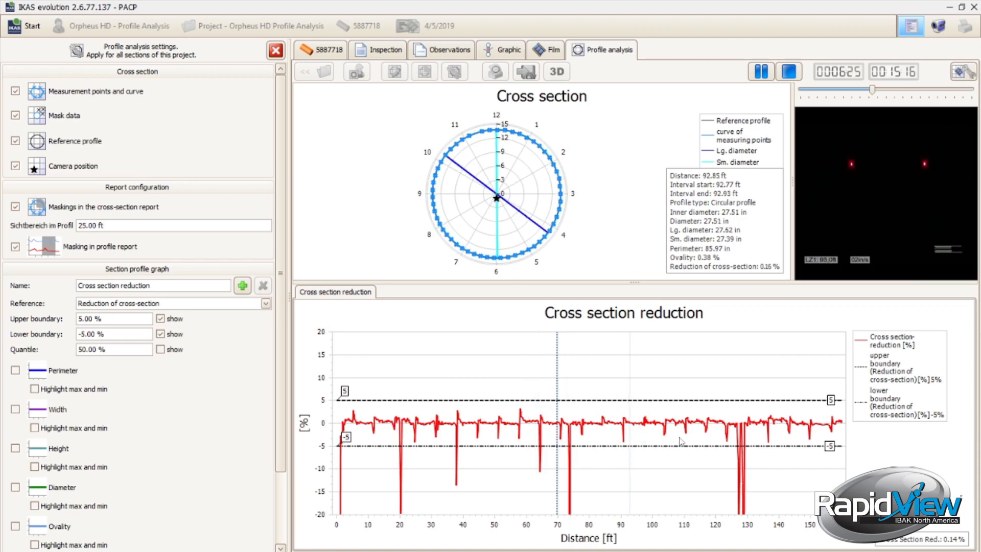
{"action": "left_click", "coordinate": [726, 429]}
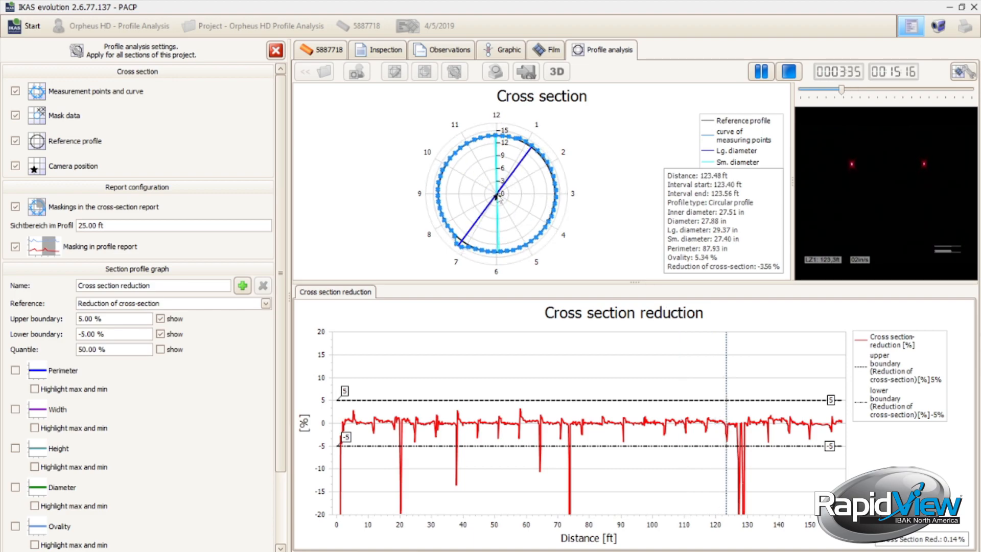
{"action": "left_click", "coordinate": [380, 442]}
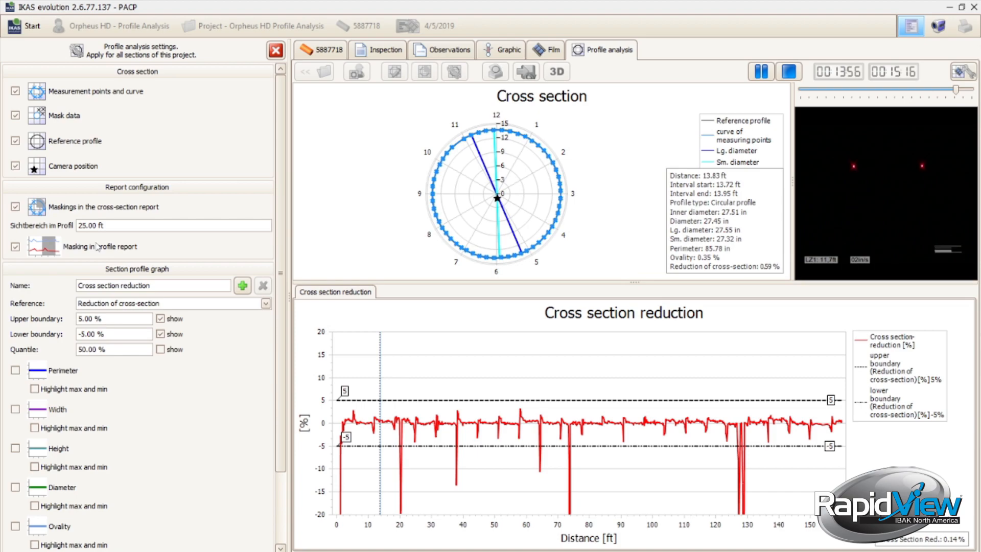
- Set the viewing area in profile for the report configuration to 65 ft
{"action": "left_click", "coordinate": [131, 226]}
{"action": "left_click", "coordinate": [130, 226]}
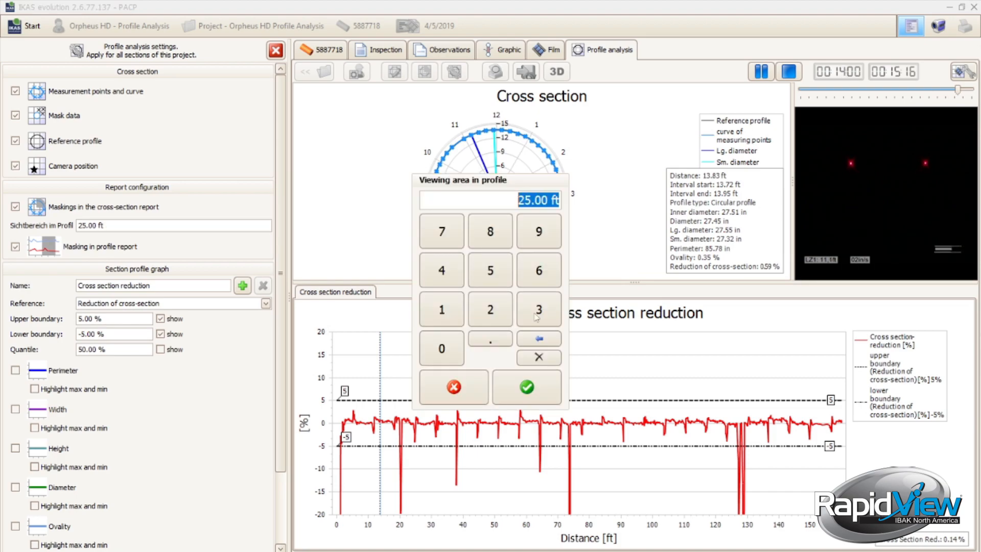
{"action": "left_click", "coordinate": [539, 270]}
{"action": "left_click", "coordinate": [491, 270]}
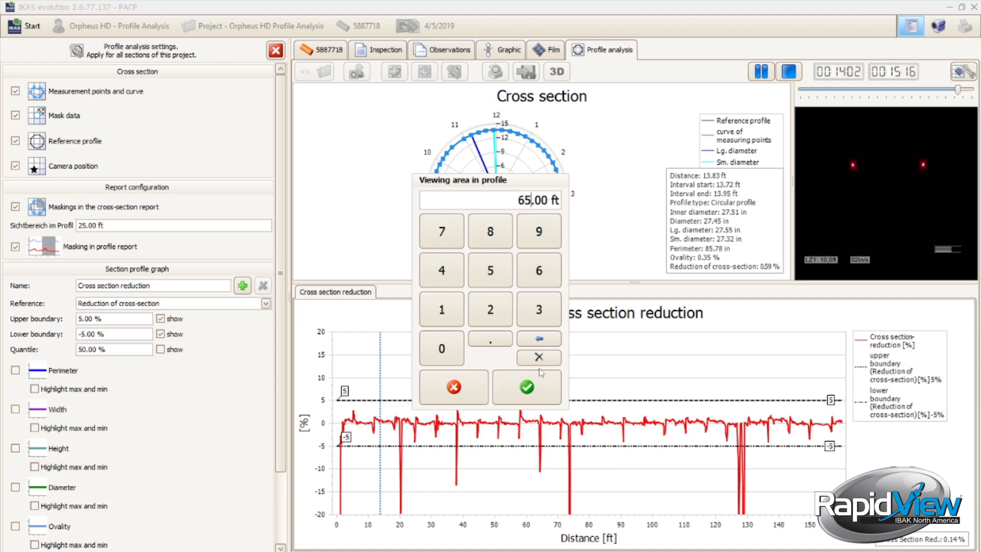
{"action": "left_click", "coordinate": [545, 401]}
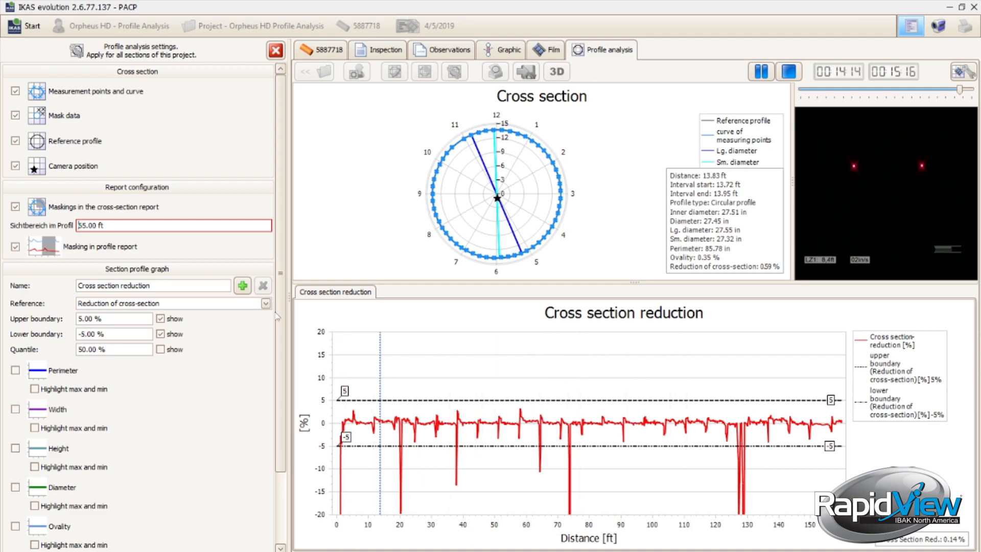
- Rename the cross section reduction profile graph to "Ovality"
{"action": "left_click_drag", "start_coordinate": [276, 316], "coordinate": [269, 449]}
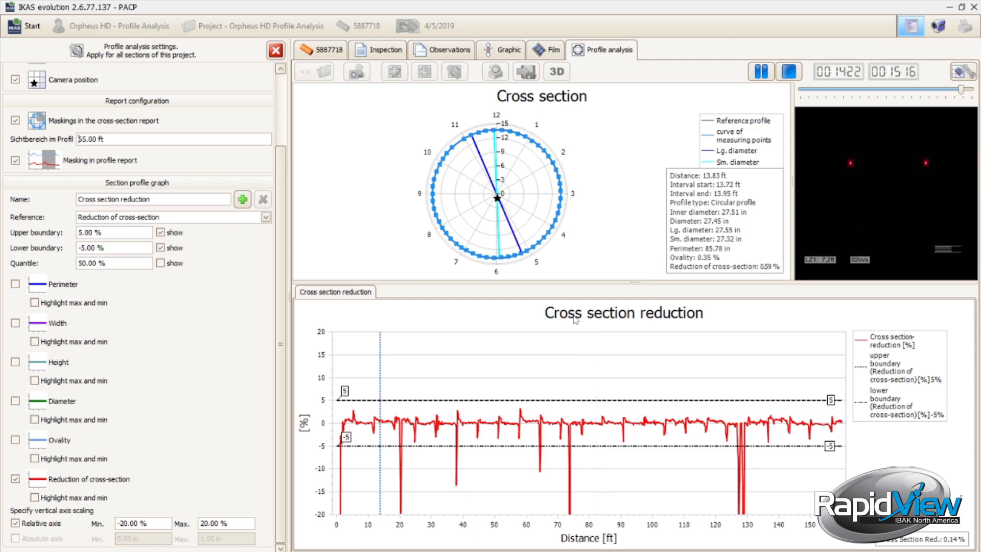
{"action": "left_click", "coordinate": [190, 201]}
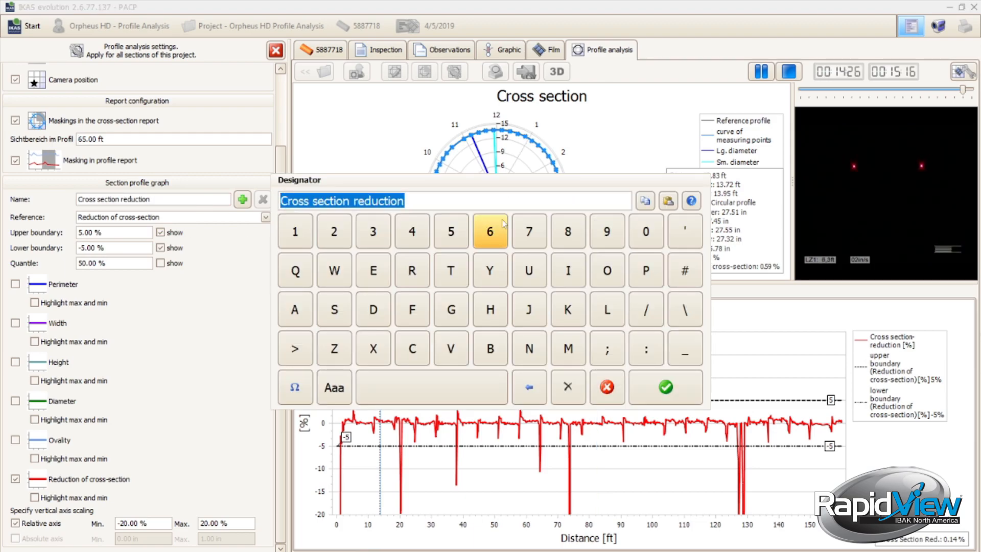
{"action": "type", "text": "Ovality"}
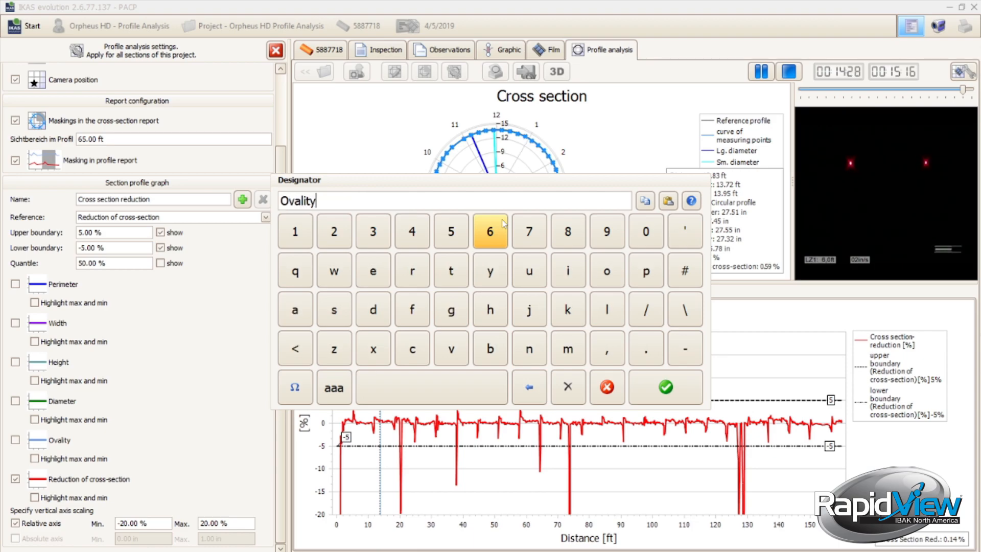
{"action": "key", "text": "Return"}
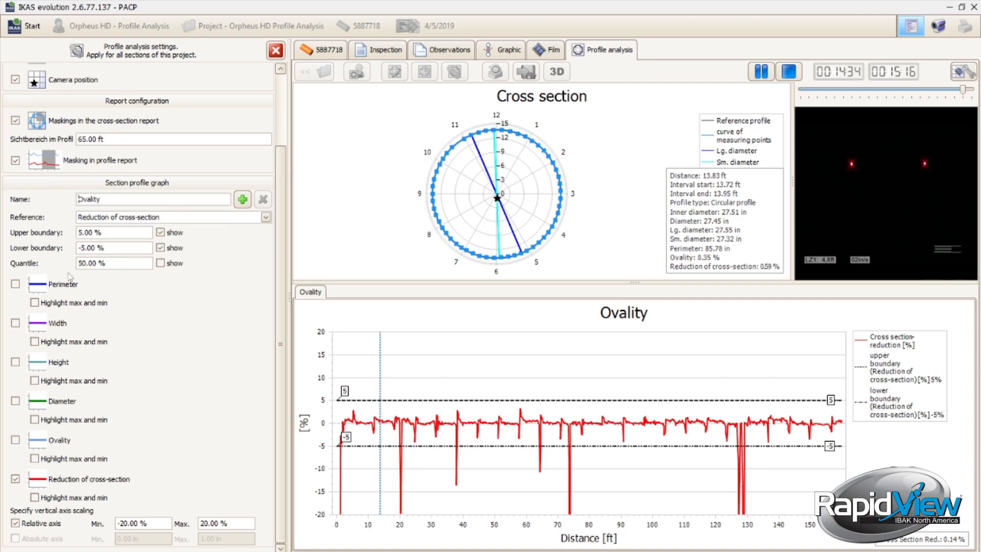
- Rename the section profile graph to "Reduction Of Cross section"
{"action": "left_click", "coordinate": [139, 199]}
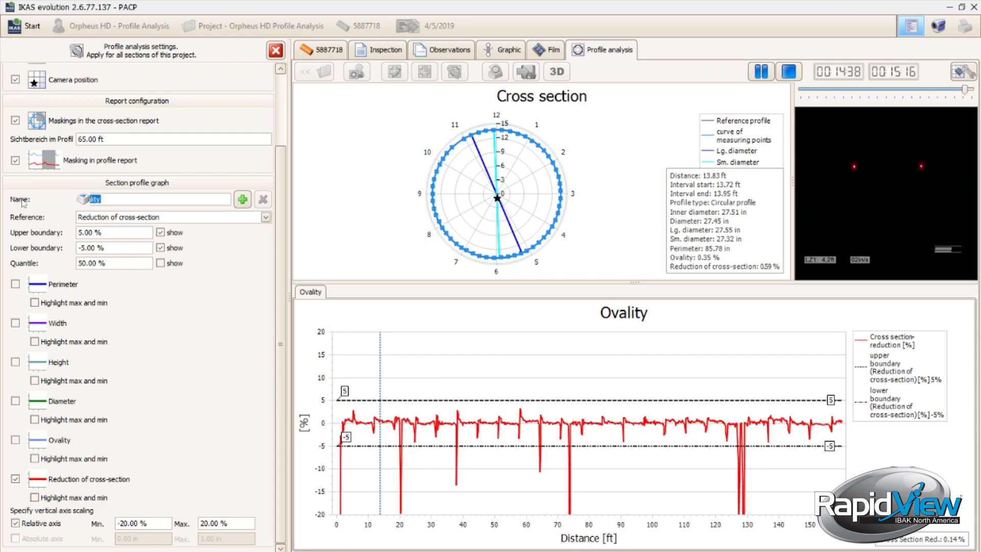
{"action": "type", "text": "Cross"}
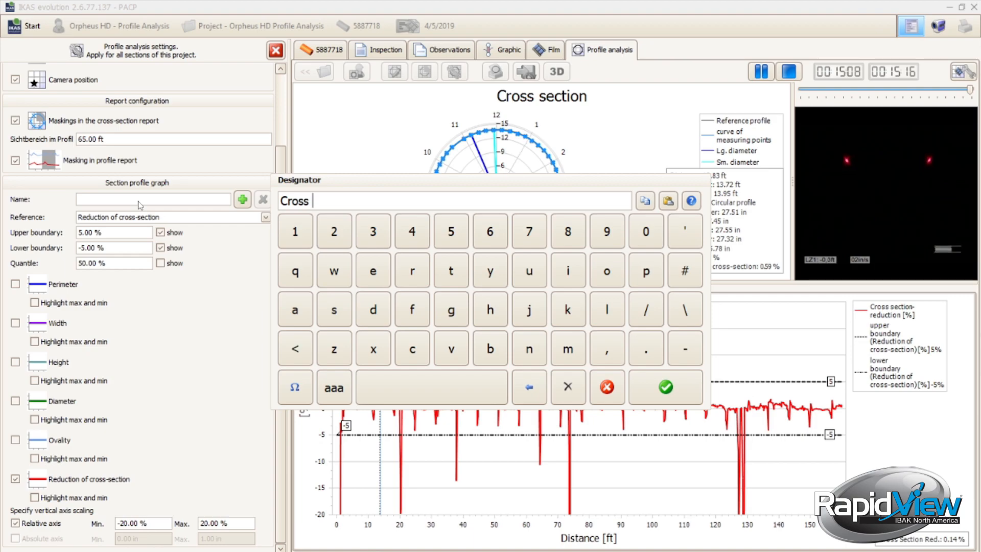
{"action": "key", "text": "BackSpace"}
{"action": "key", "text": "BackSpace"}
{"action": "key", "text": "BackSpace"}
{"action": "key", "text": "BackSpace"}
{"action": "key", "text": "BackSpace"}
{"action": "type", "text": "R"}
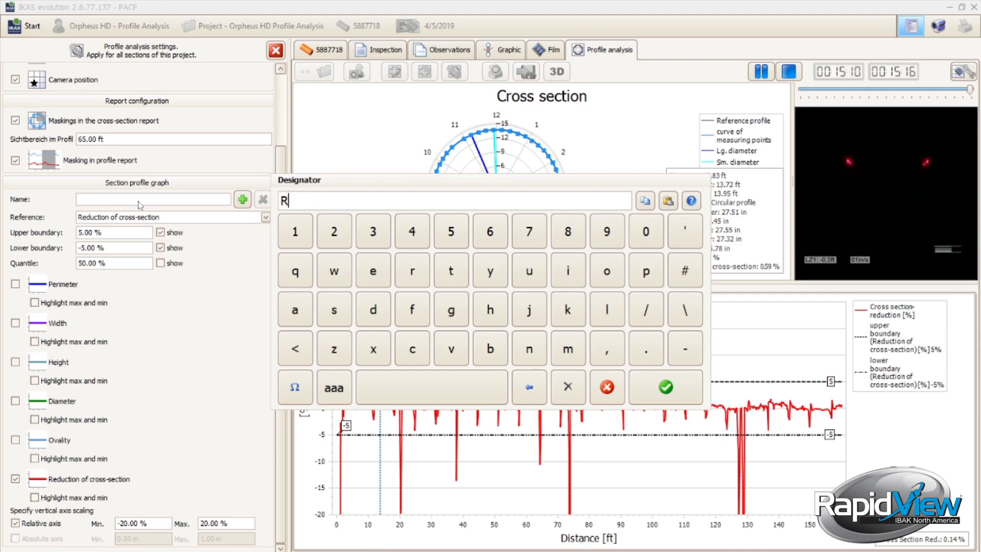
{"action": "type", "text": "eduction "}
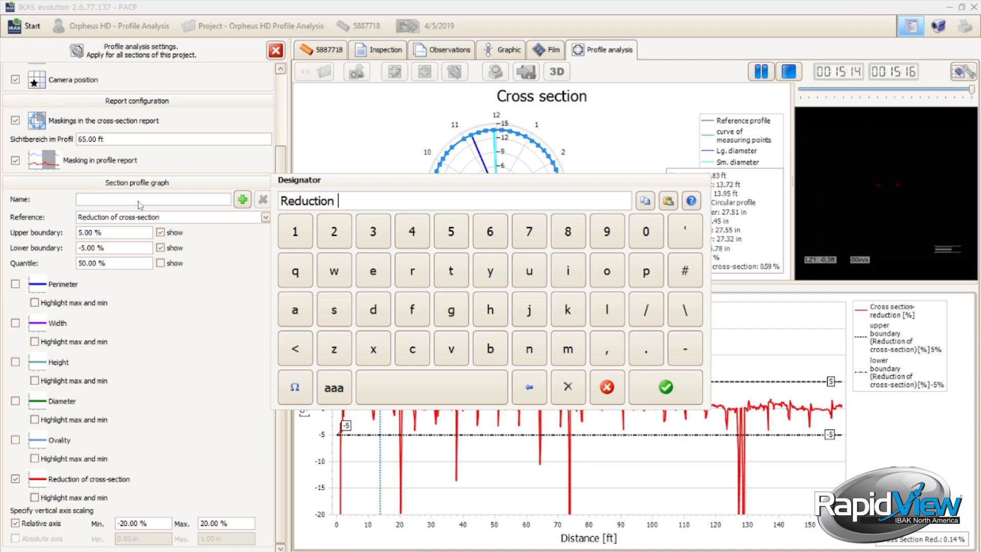
{"action": "type", "text": "Of Cross sec"}
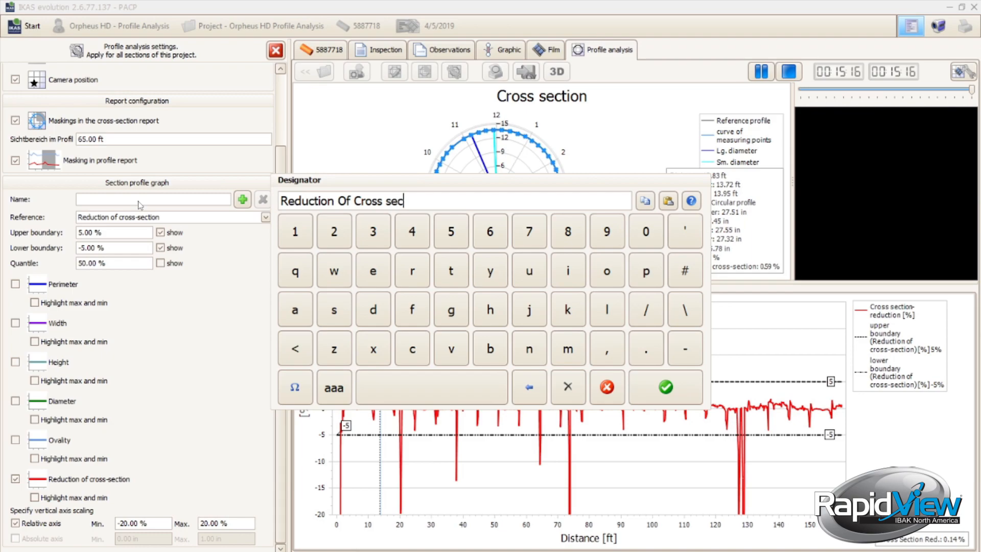
{"action": "type", "text": "tion"}
{"action": "key", "text": "Return"}
{"action": "left_click", "coordinate": [139, 201]}
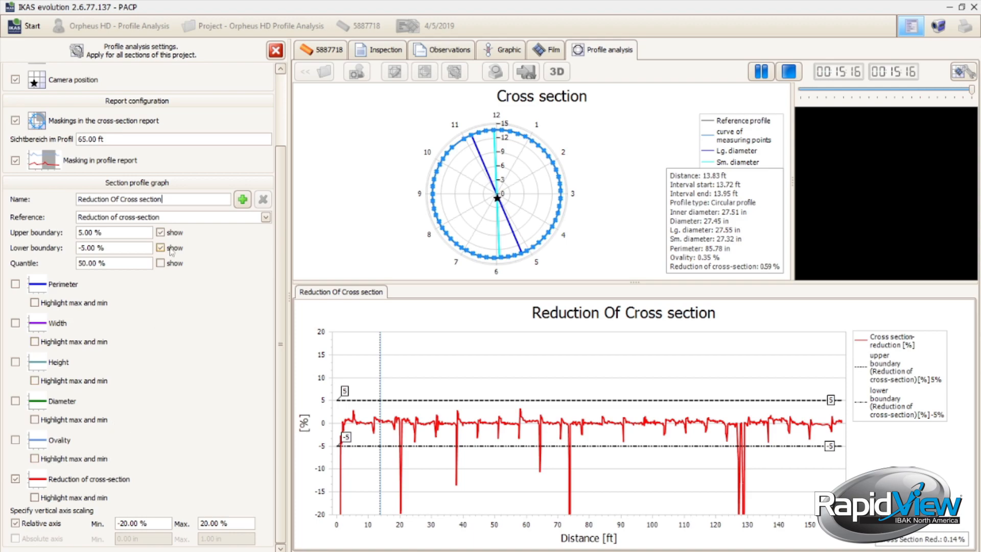
- Switch the graph's reference to Width and back to Reduction of cross-section
{"action": "left_click", "coordinate": [185, 220]}
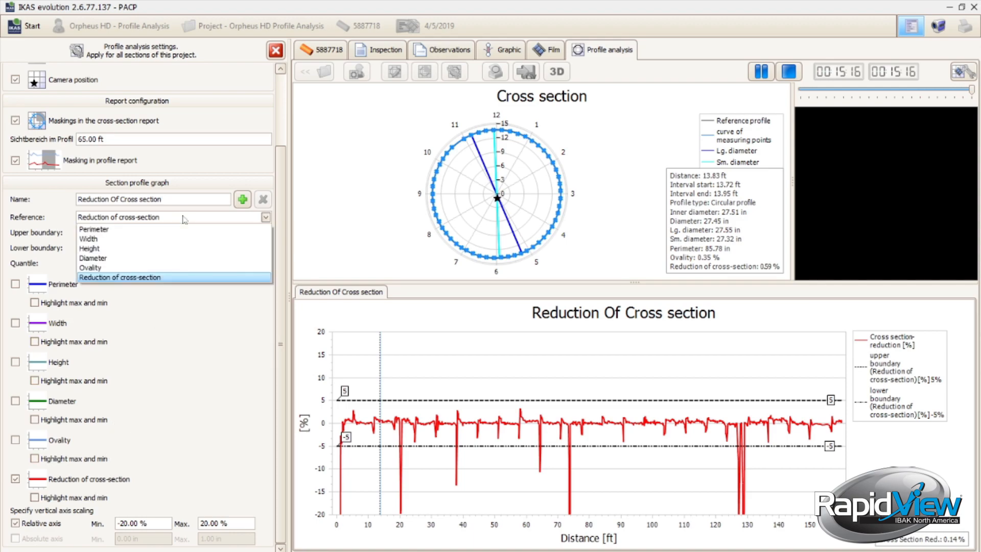
{"action": "left_click", "coordinate": [162, 240]}
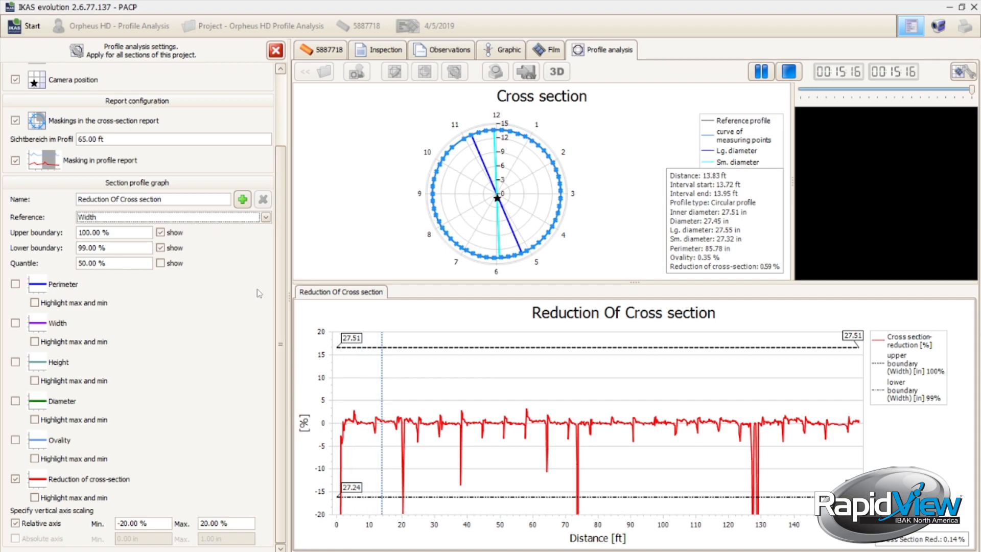
{"action": "left_click", "coordinate": [172, 218]}
{"action": "left_click", "coordinate": [166, 277]}
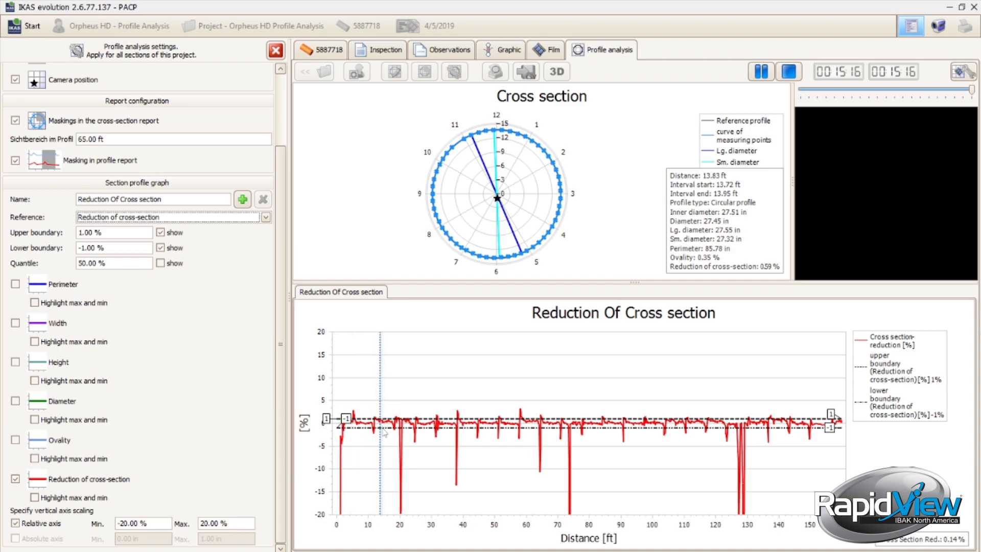
- Set the graph's upper boundary to 5 % and its lower boundary to -5 %
{"action": "left_click", "coordinate": [145, 237]}
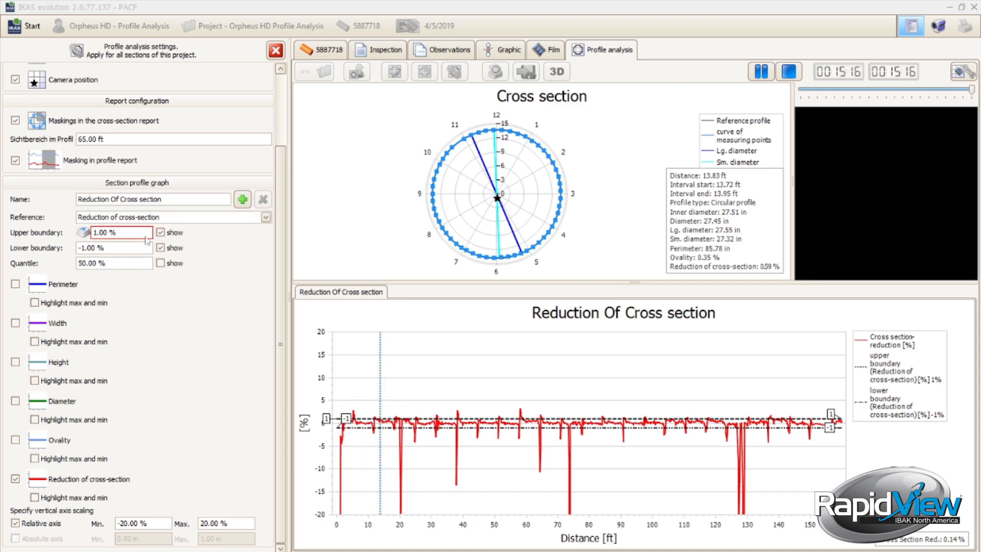
{"action": "left_click", "coordinate": [508, 285]}
{"action": "left_click", "coordinate": [526, 396]}
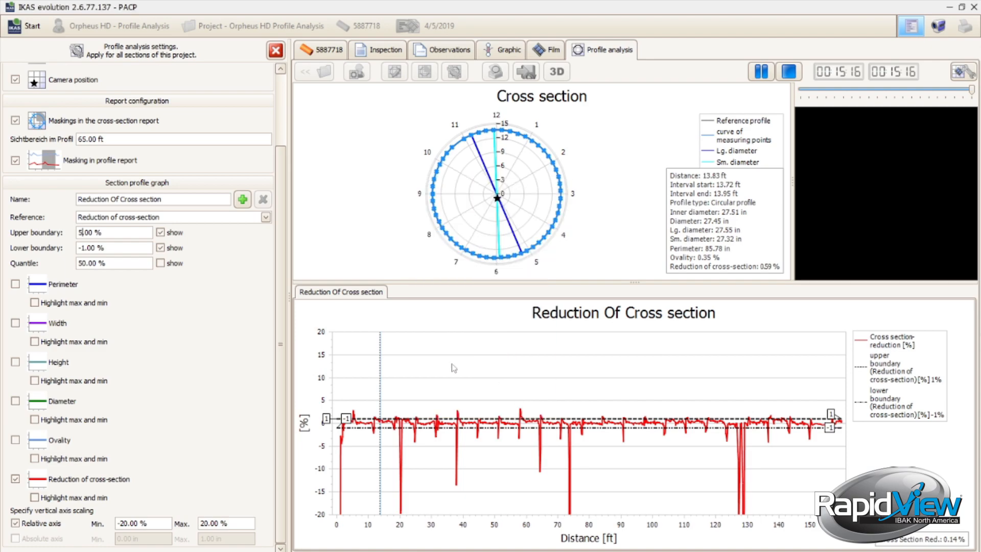
{"action": "left_click", "coordinate": [130, 250]}
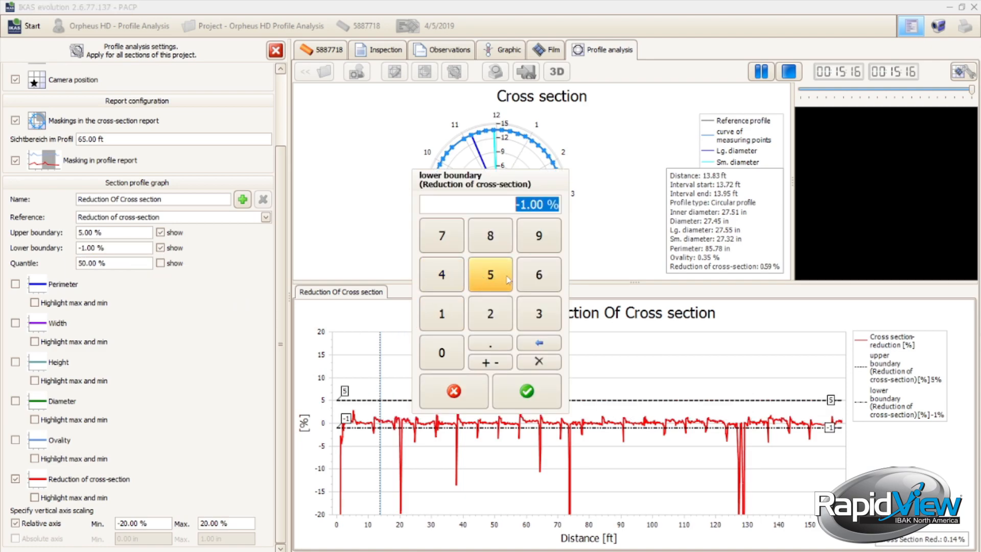
{"action": "left_click", "coordinate": [490, 275]}
{"action": "left_click", "coordinate": [527, 391]}
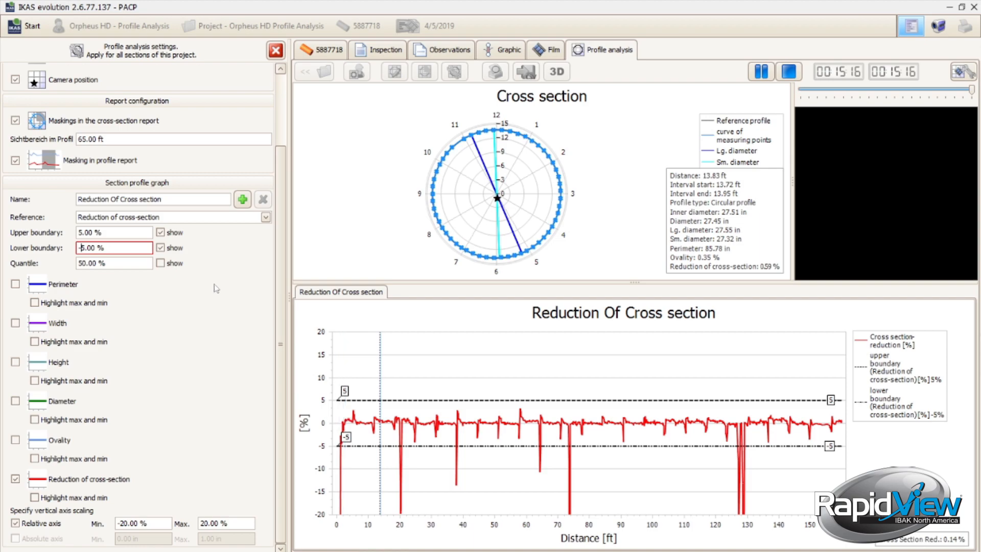
- Set the graph's quantile to 90 %, turning its display on for the change and off again
{"action": "left_click", "coordinate": [148, 264]}
{"action": "left_click", "coordinate": [160, 263]}
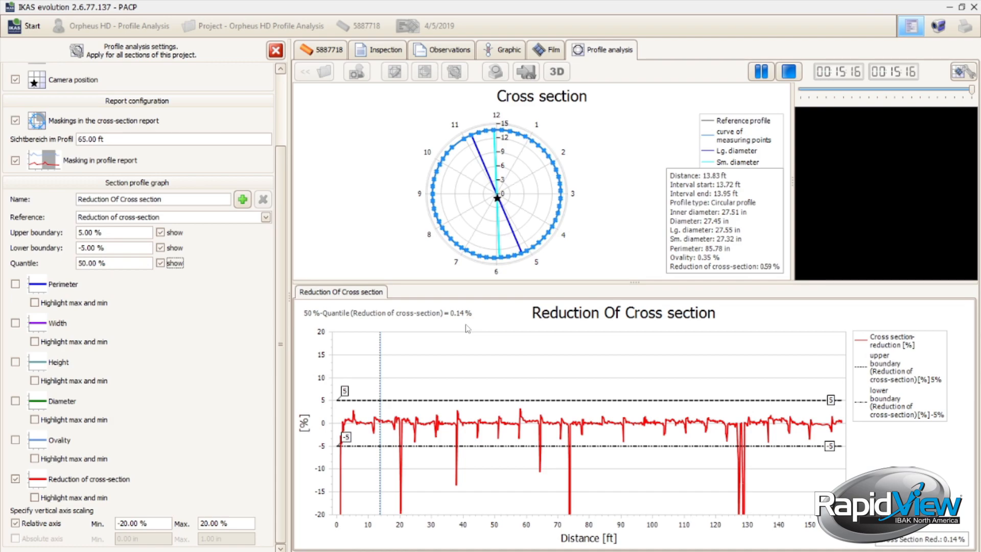
{"action": "left_click", "coordinate": [120, 267]}
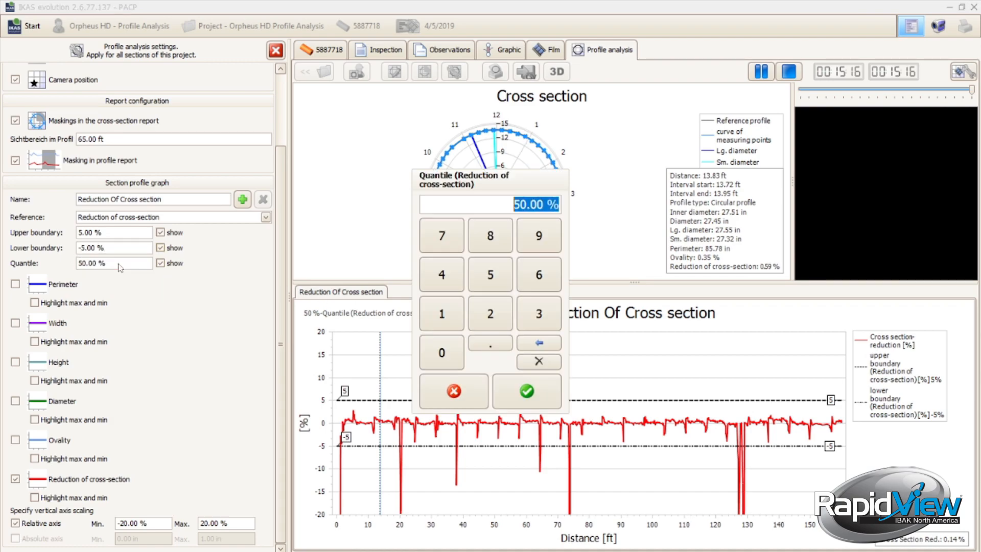
{"action": "type", "text": "90"}
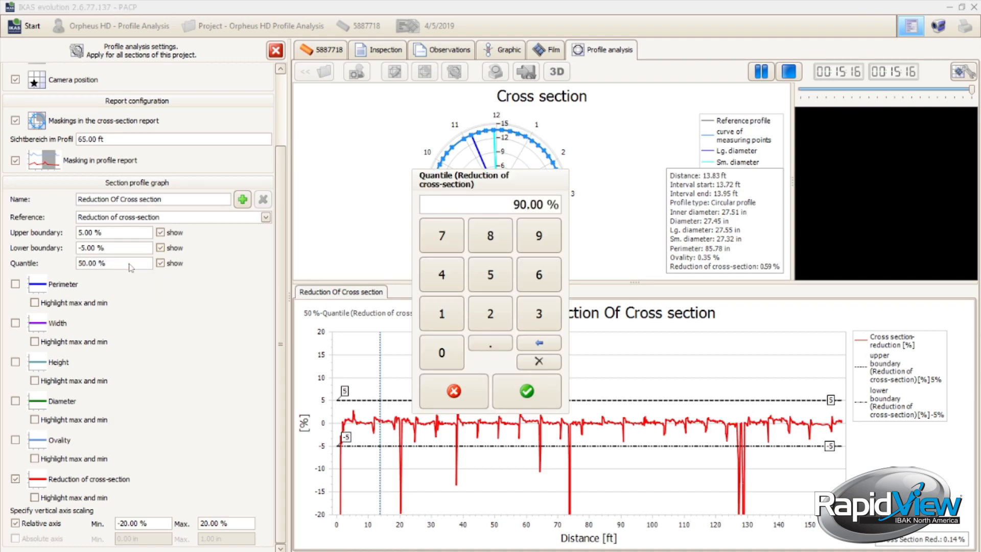
{"action": "key", "text": "Return"}
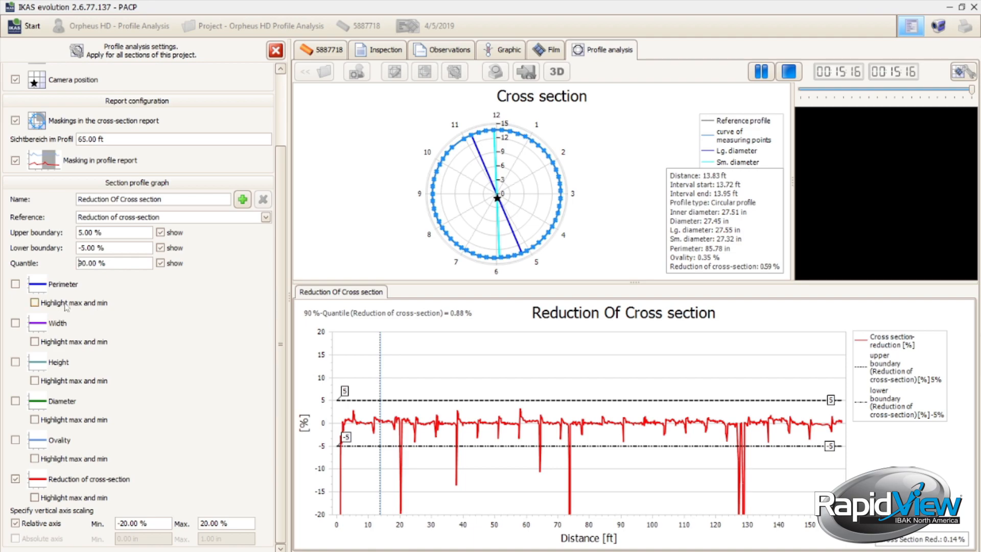
{"action": "left_click", "coordinate": [164, 263]}
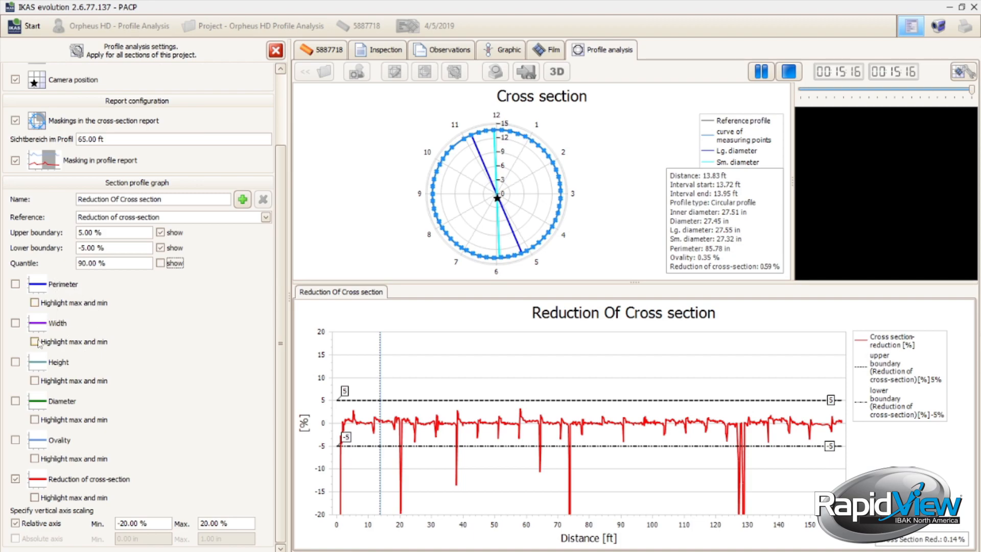
- Add the Perimeter, Width, Height, Diameter and Ovality curves to the reduction graph and remove them again
{"action": "left_click", "coordinate": [15, 284]}
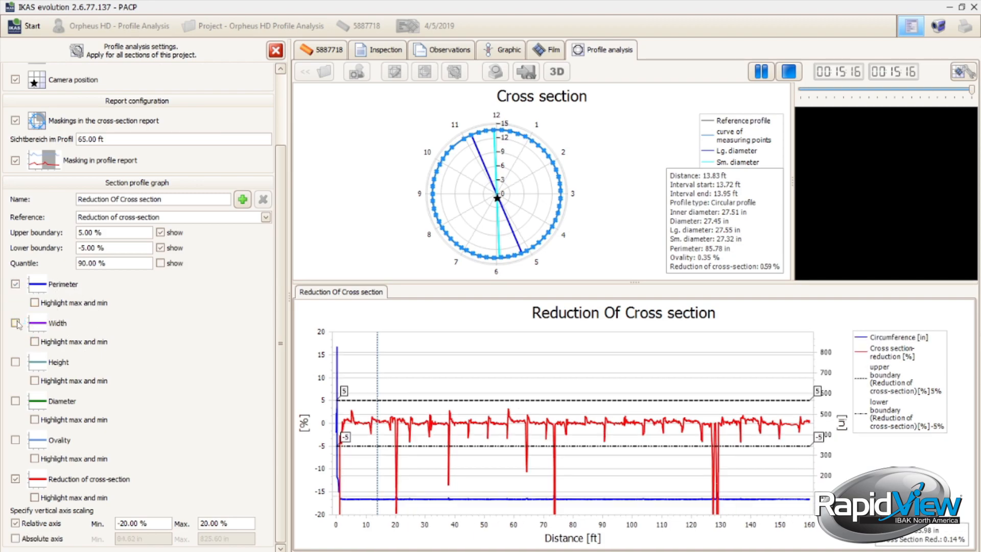
{"action": "left_click", "coordinate": [15, 326]}
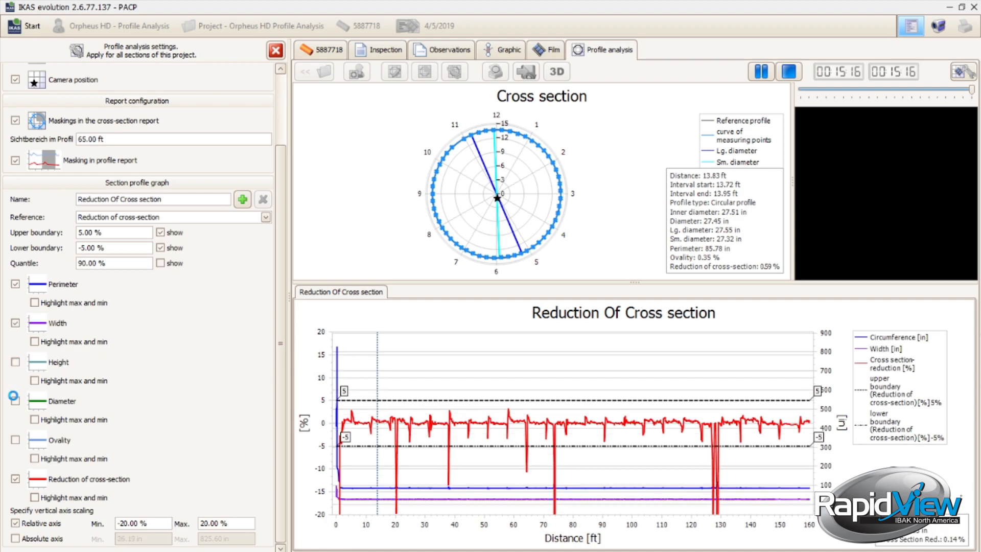
{"action": "left_click", "coordinate": [15, 401]}
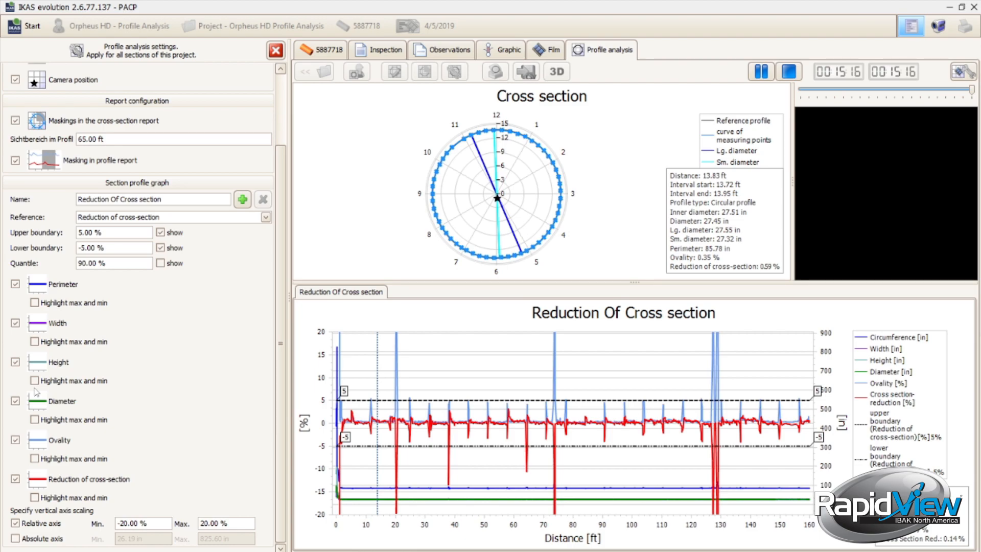
{"action": "left_click", "coordinate": [15, 440]}
{"action": "left_click", "coordinate": [16, 401]}
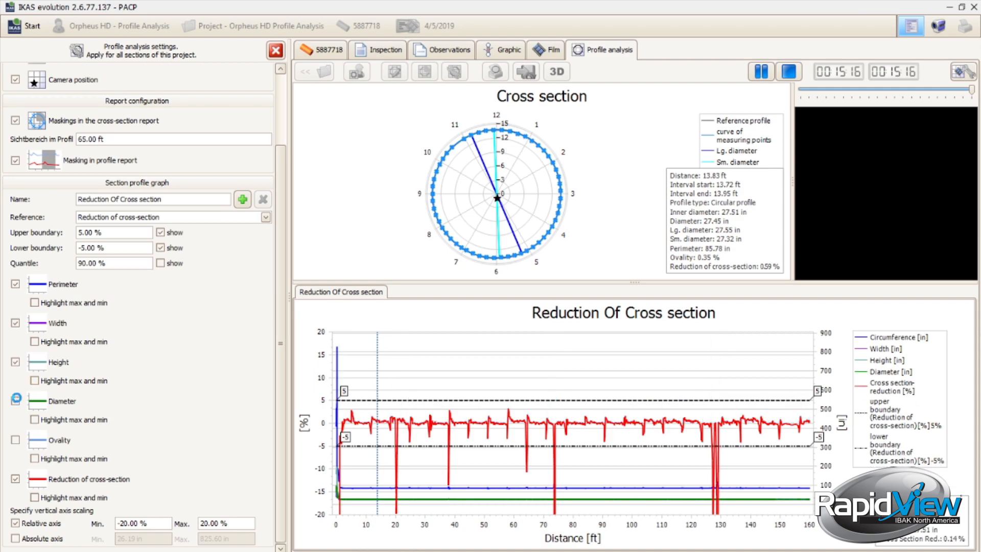
{"action": "left_click", "coordinate": [16, 322]}
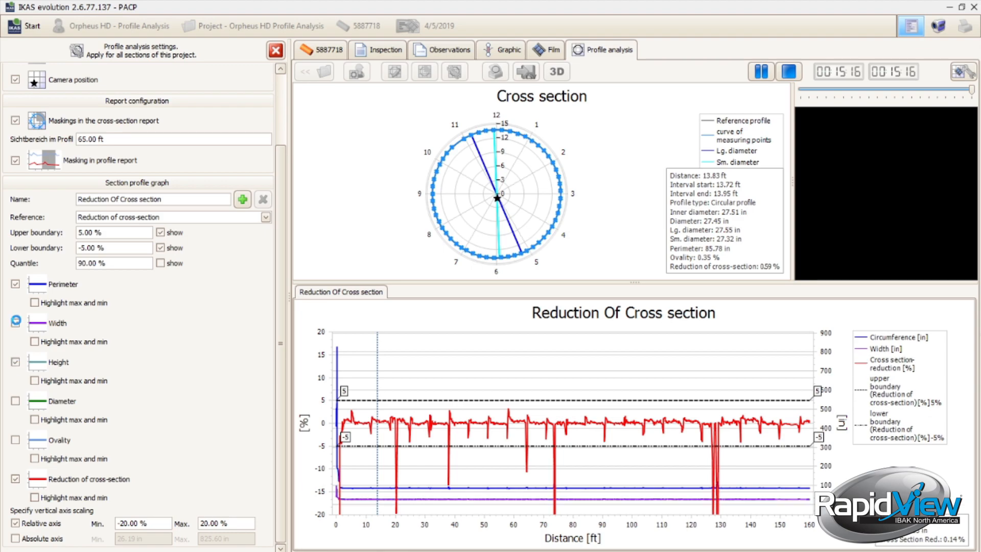
{"action": "left_click", "coordinate": [16, 284]}
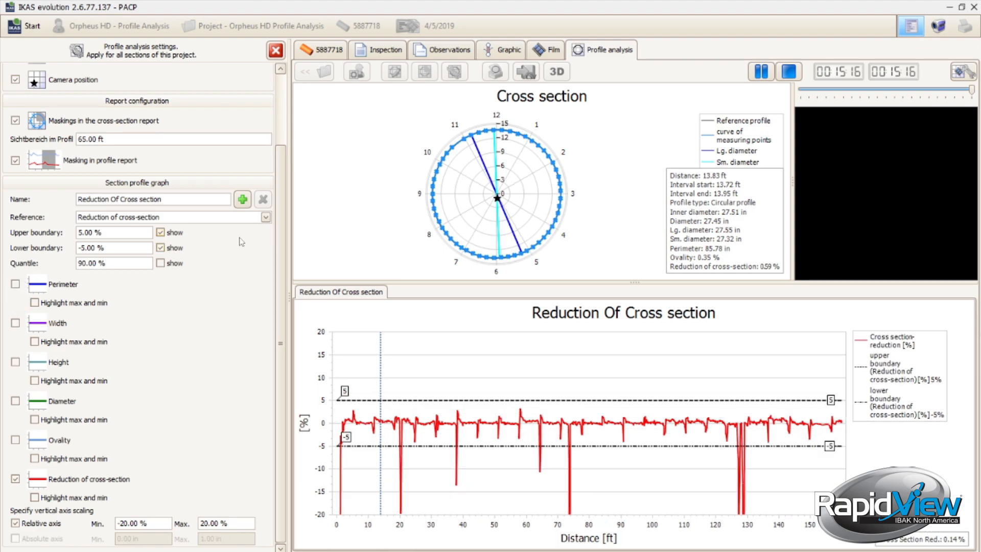
- Add a new profile graph named "Ovality" and enable its Ovality curve
{"action": "left_click", "coordinate": [242, 199]}
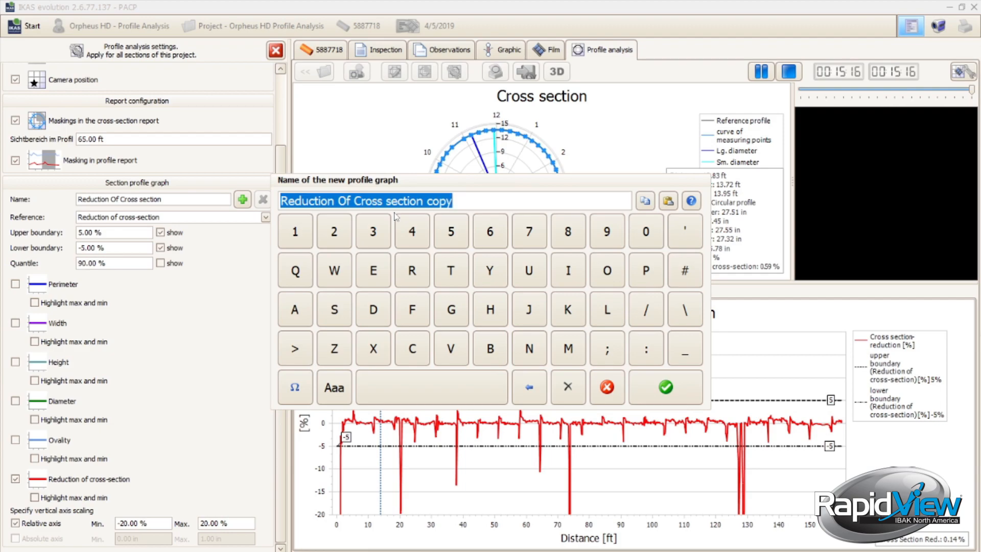
{"action": "type", "text": "Ovality"}
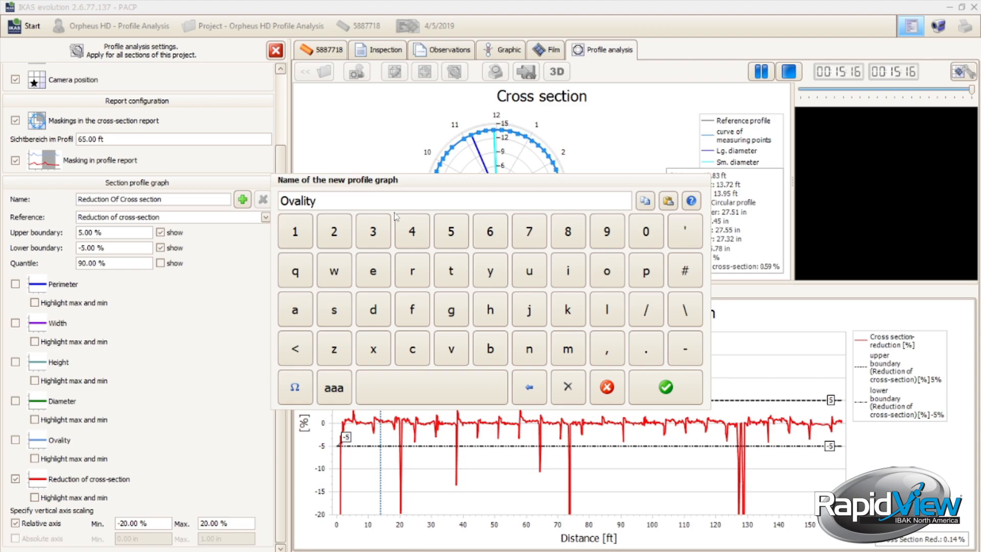
{"action": "key", "text": "Return"}
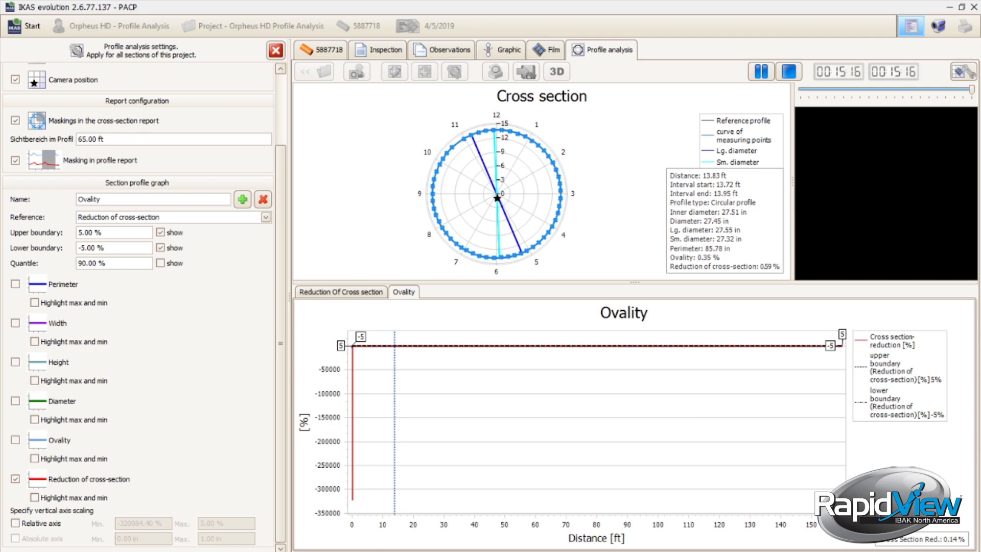
{"action": "left_click", "coordinate": [16, 440]}
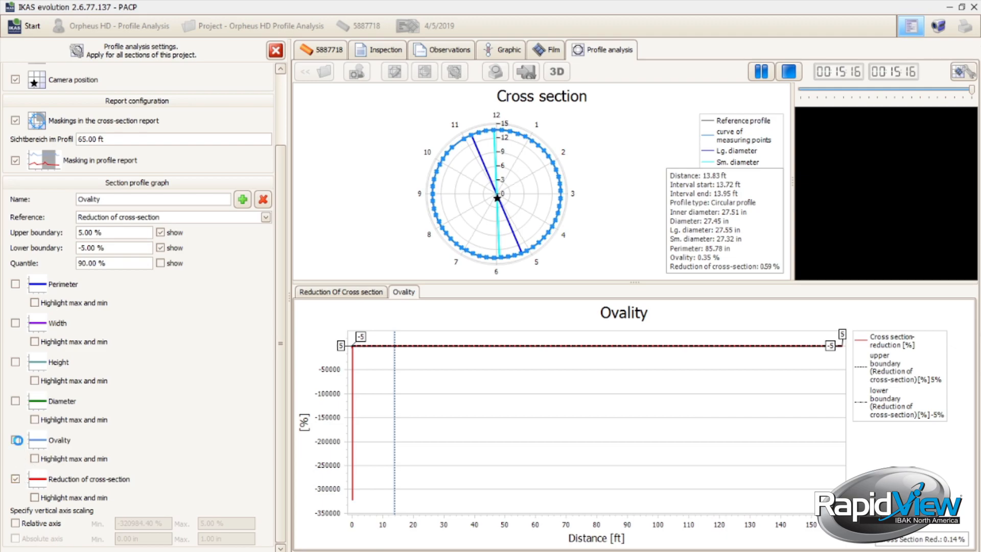
- Remove the Reduction of cross-section curve from the Ovality graph and view the cross section at the spike near the pipe's start
{"action": "left_click", "coordinate": [16, 479]}
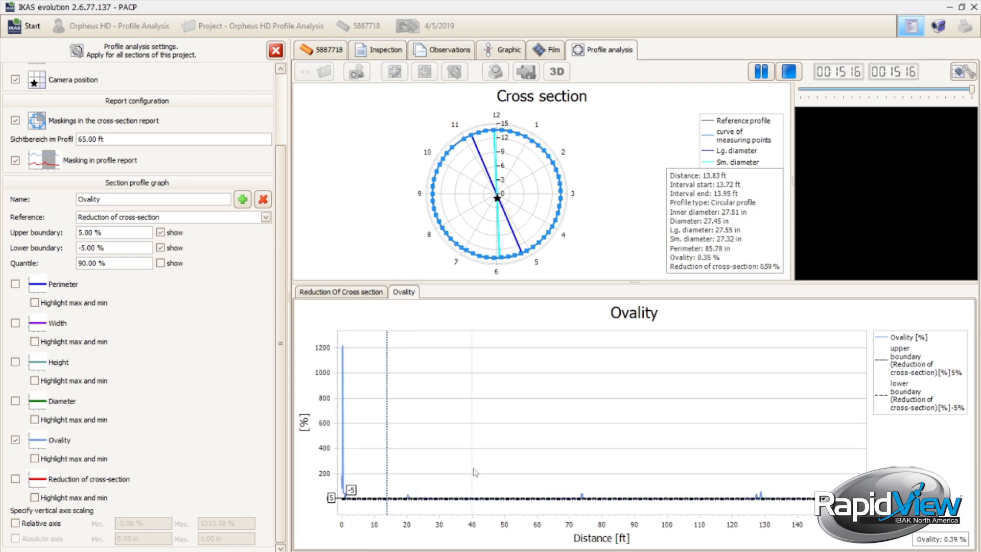
{"action": "left_click", "coordinate": [344, 431]}
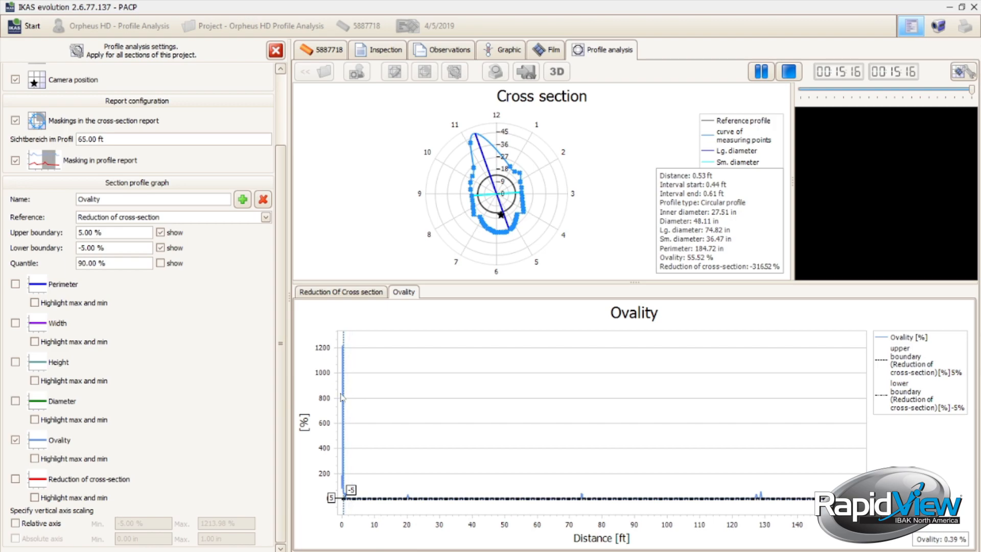
- Enable relative vertical axis scaling for the Ovality graph and set its maximum to 100 %
{"action": "left_click", "coordinate": [15, 523]}
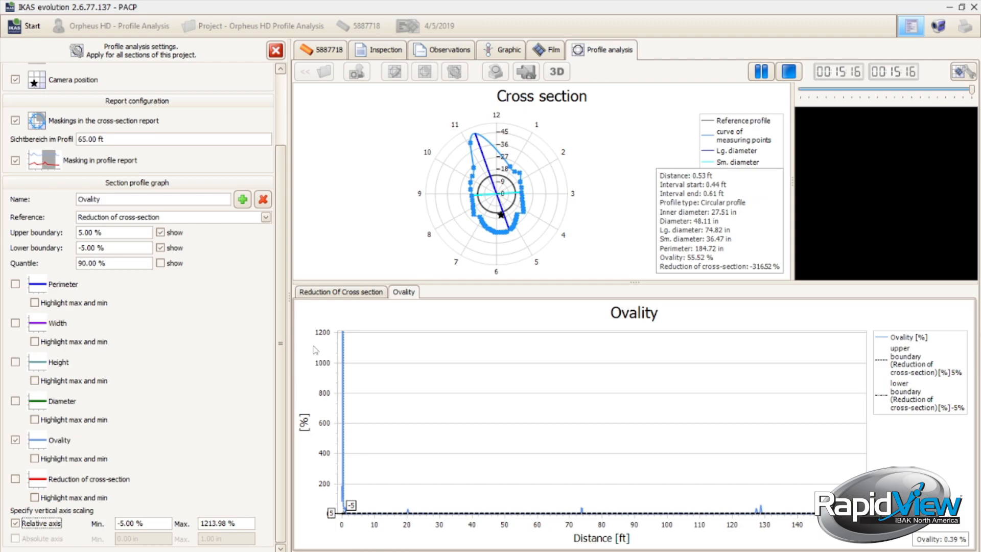
{"action": "left_click", "coordinate": [149, 522]}
{"action": "left_click", "coordinate": [147, 522]}
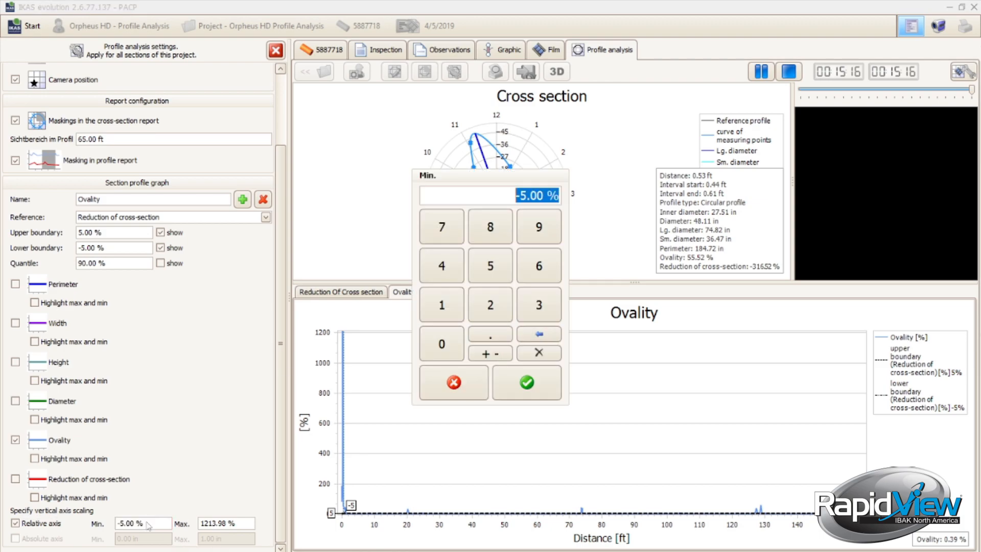
{"action": "left_click", "coordinate": [471, 393]}
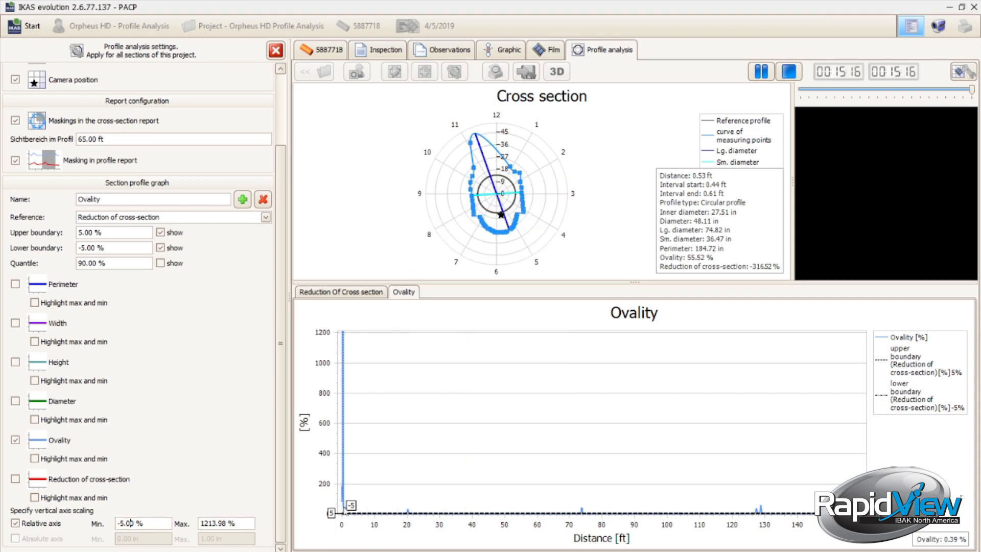
{"action": "left_click", "coordinate": [246, 523]}
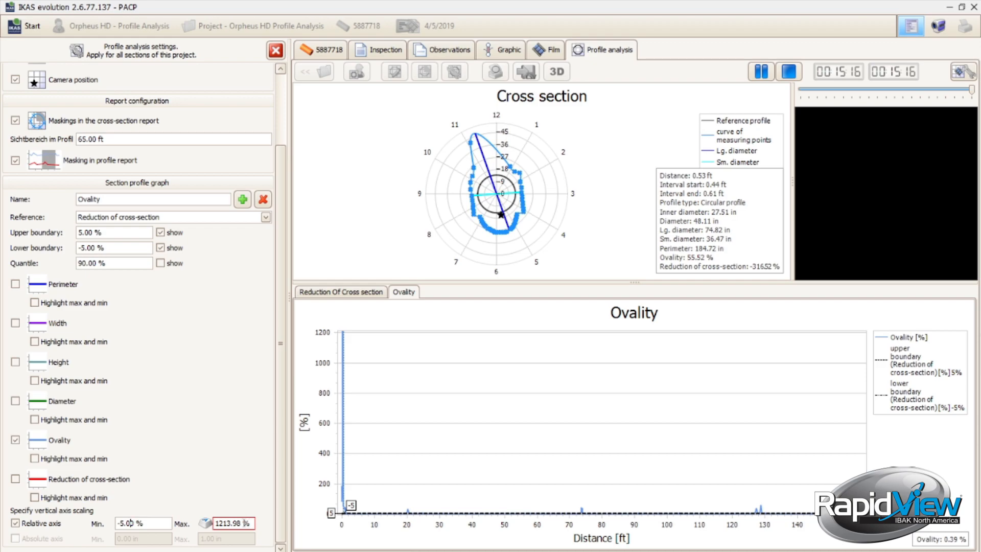
{"action": "left_click", "coordinate": [246, 523]}
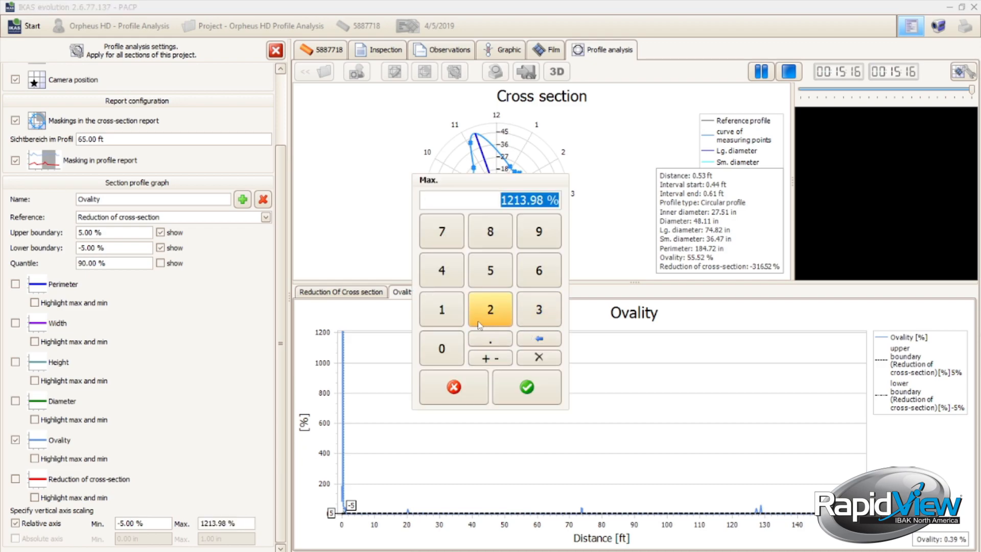
{"action": "left_click", "coordinate": [442, 309]}
{"action": "left_click", "coordinate": [442, 348]}
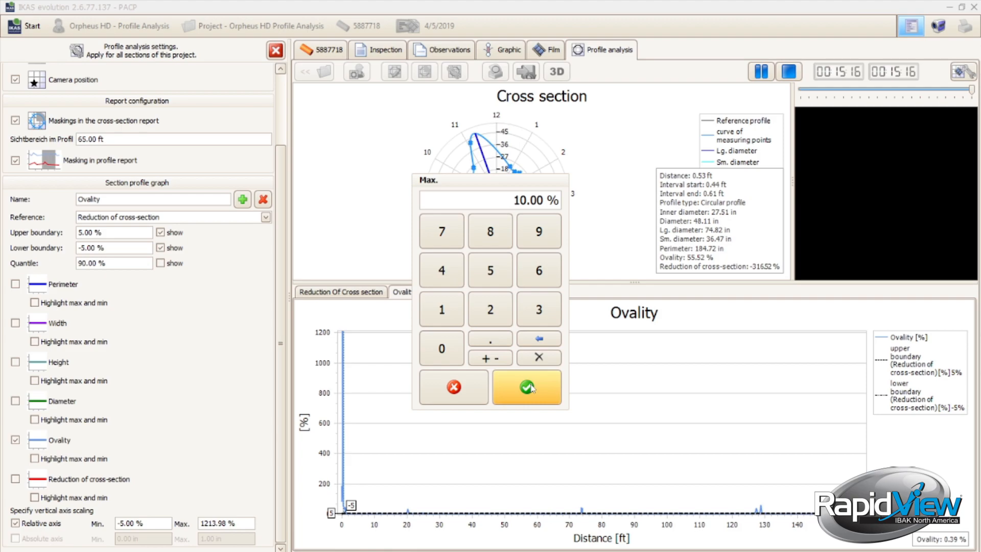
{"action": "left_click", "coordinate": [442, 349]}
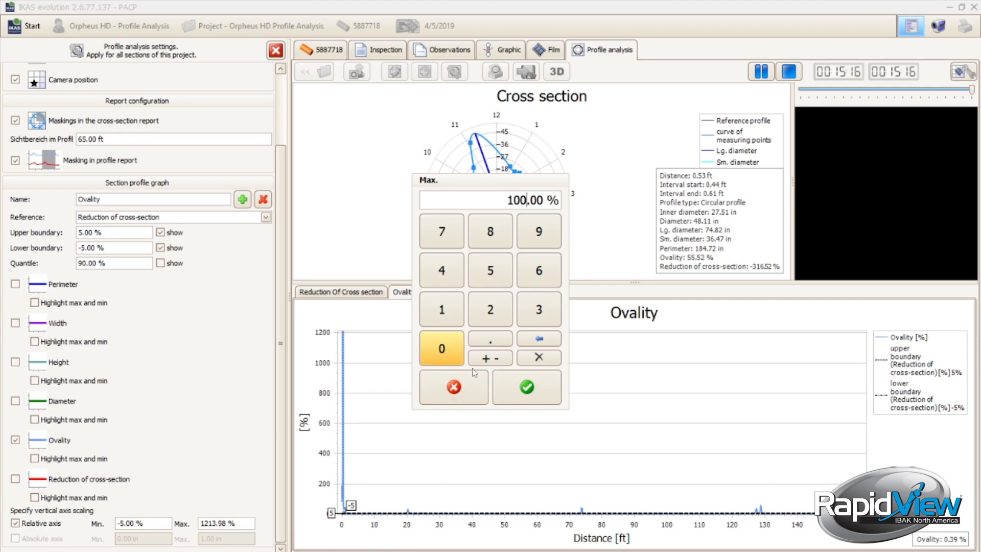
{"action": "left_click", "coordinate": [526, 390]}
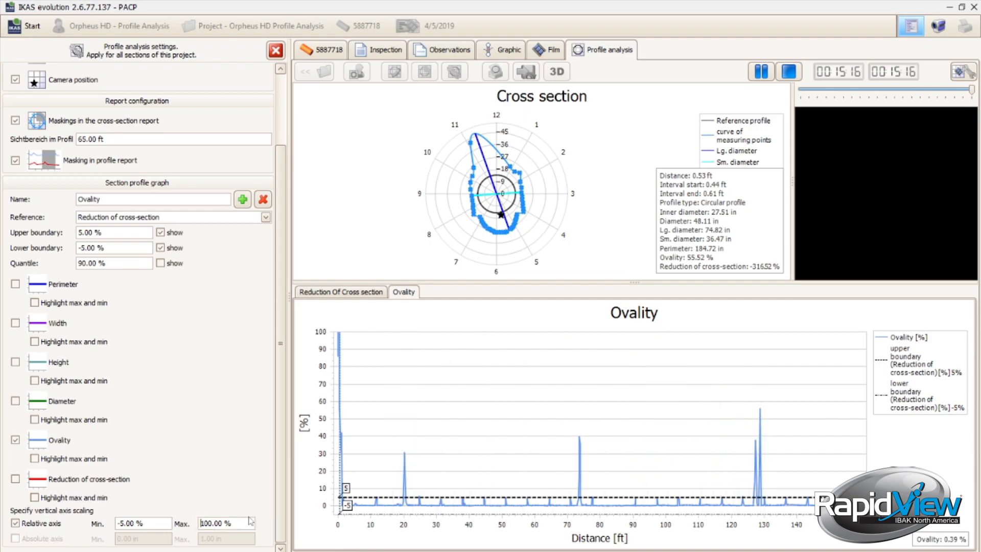
- Set the Ovality graph's relative axis maximum to 55 %
{"action": "left_click_drag", "start_coordinate": [215, 523], "coordinate": [234, 524]}
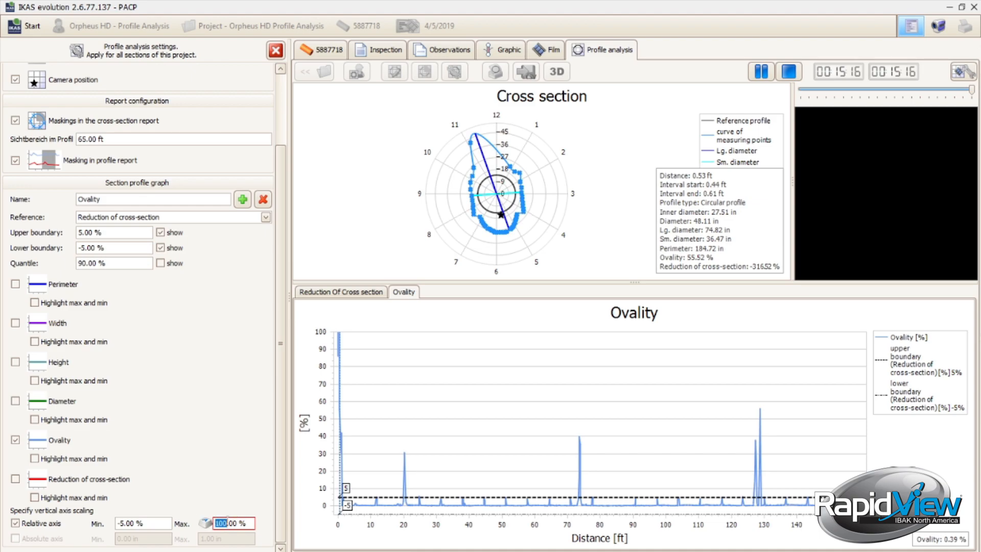
{"action": "type", "text": "5"}
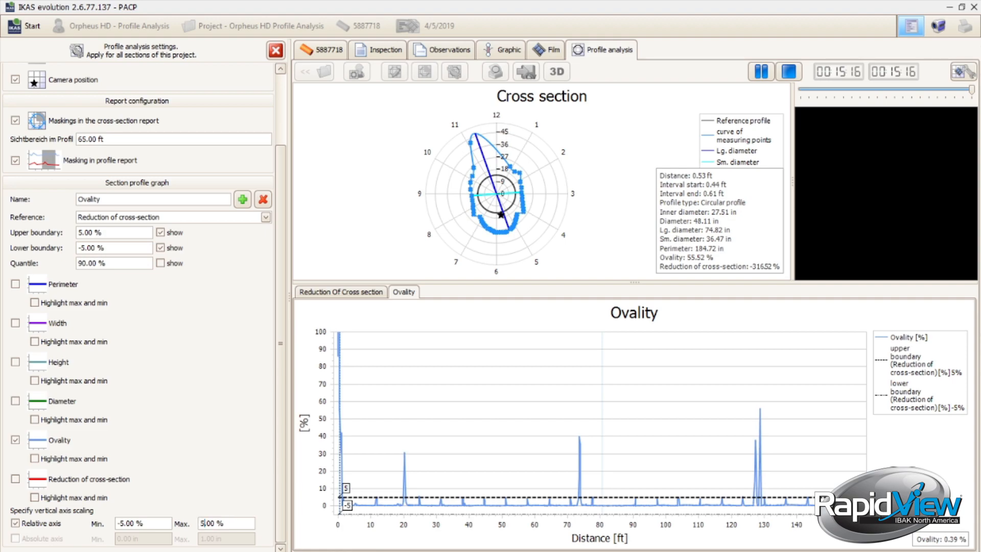
{"action": "type", "text": "5"}
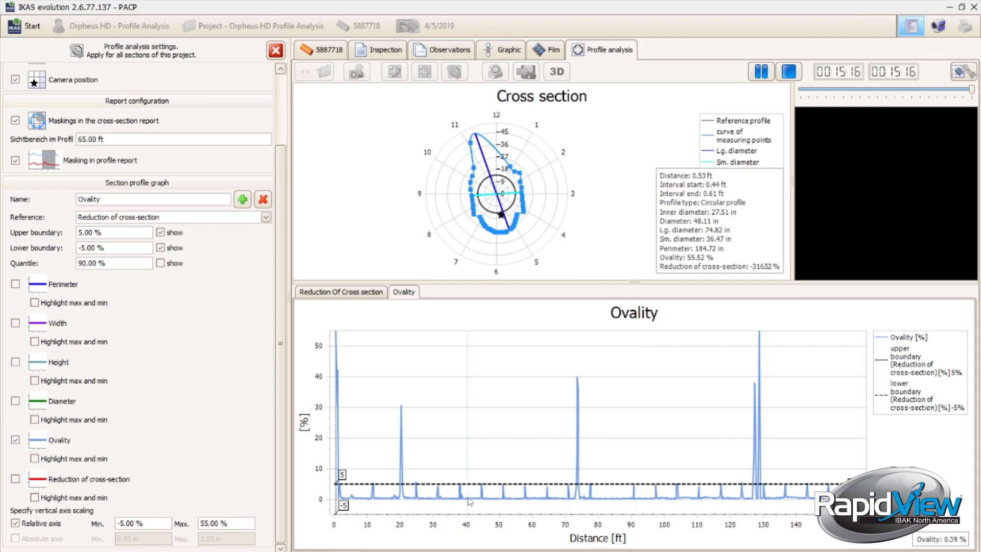
- Examine the cross sections at the tall ovality spikes near 74 ft and between about 127 and 129 ft
{"action": "left_click", "coordinate": [579, 433]}
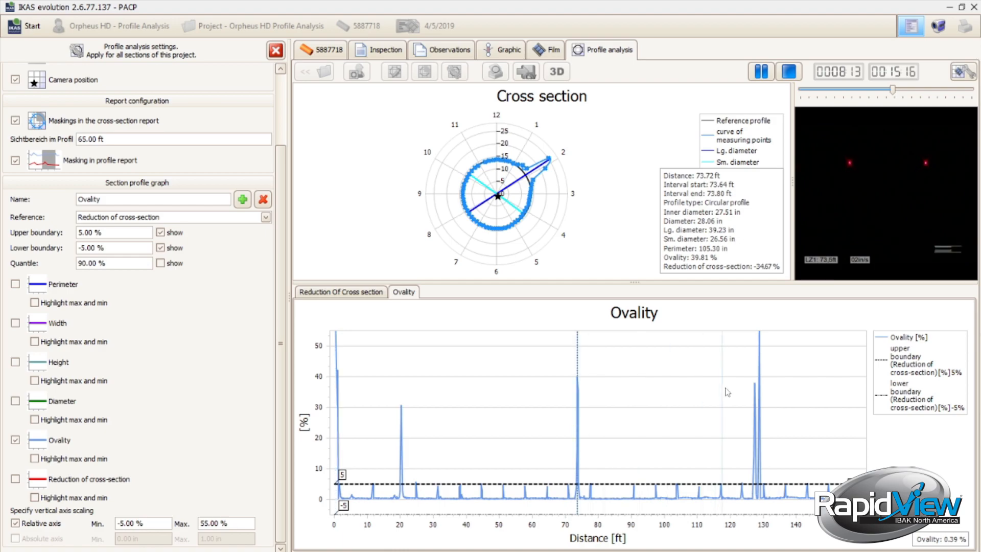
{"action": "left_click", "coordinate": [761, 384]}
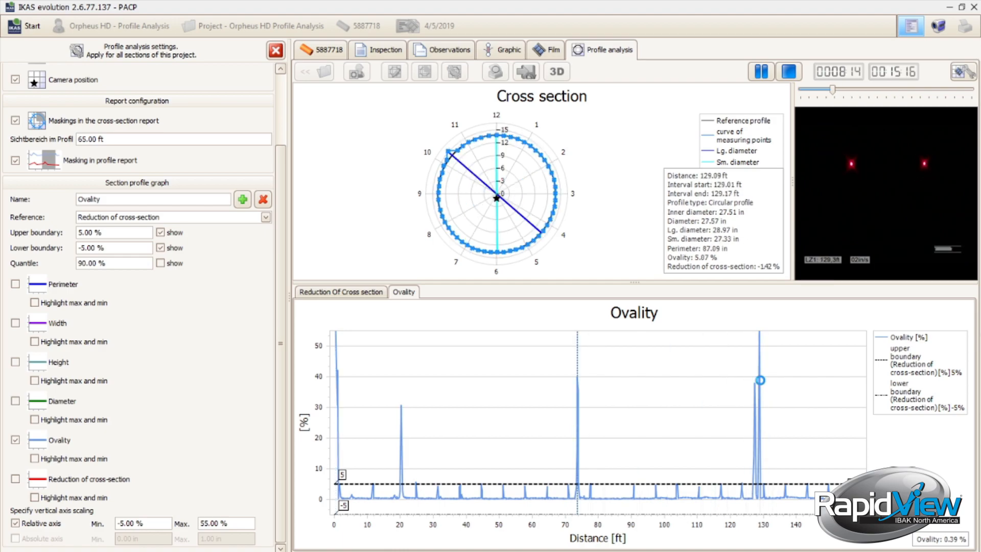
{"action": "left_click", "coordinate": [753, 393]}
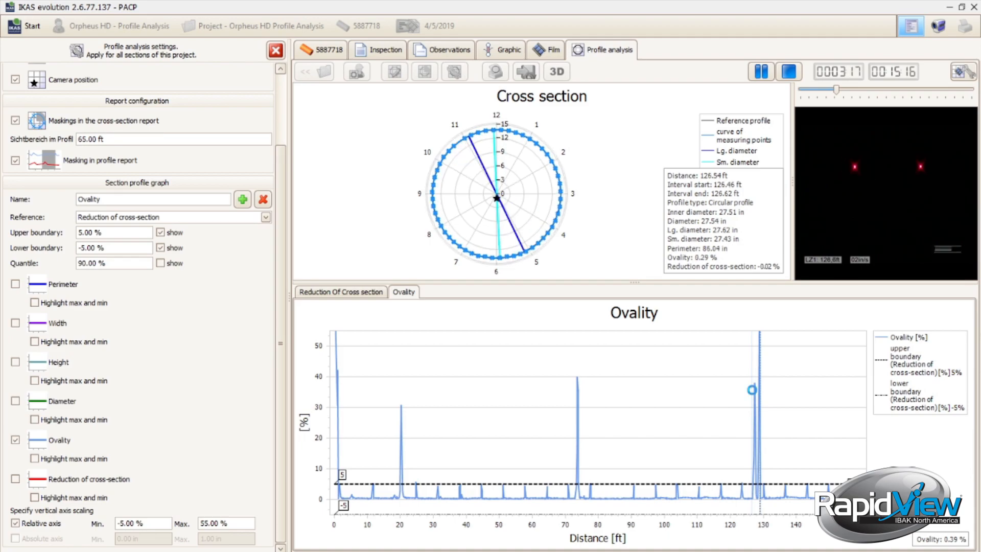
{"action": "left_click", "coordinate": [756, 399]}
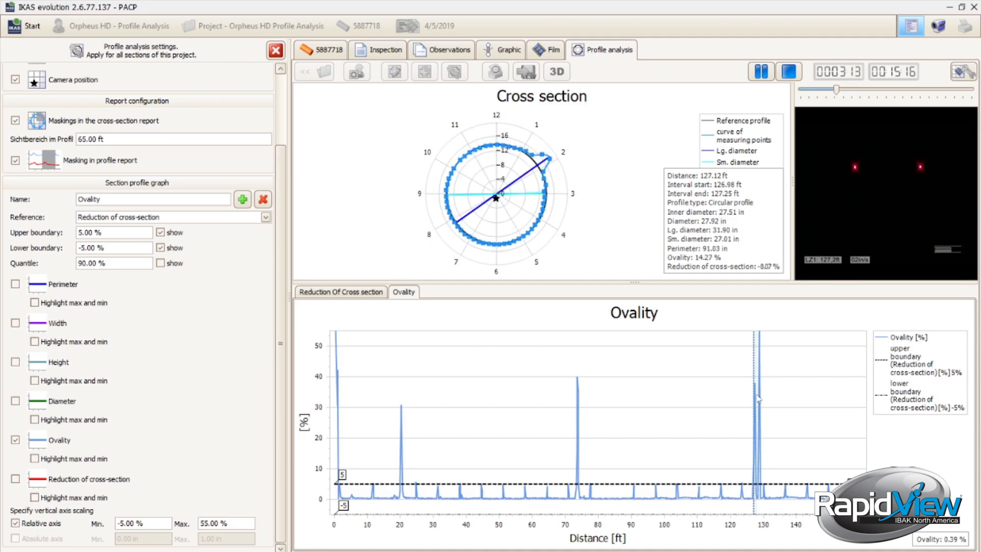
{"action": "left_click", "coordinate": [758, 399]}
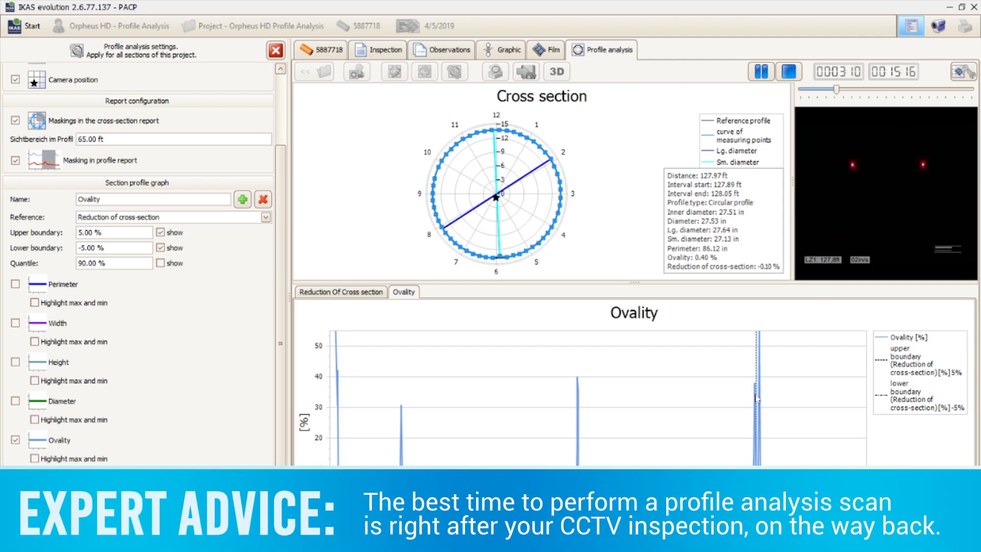
{"action": "left_click", "coordinate": [757, 398]}
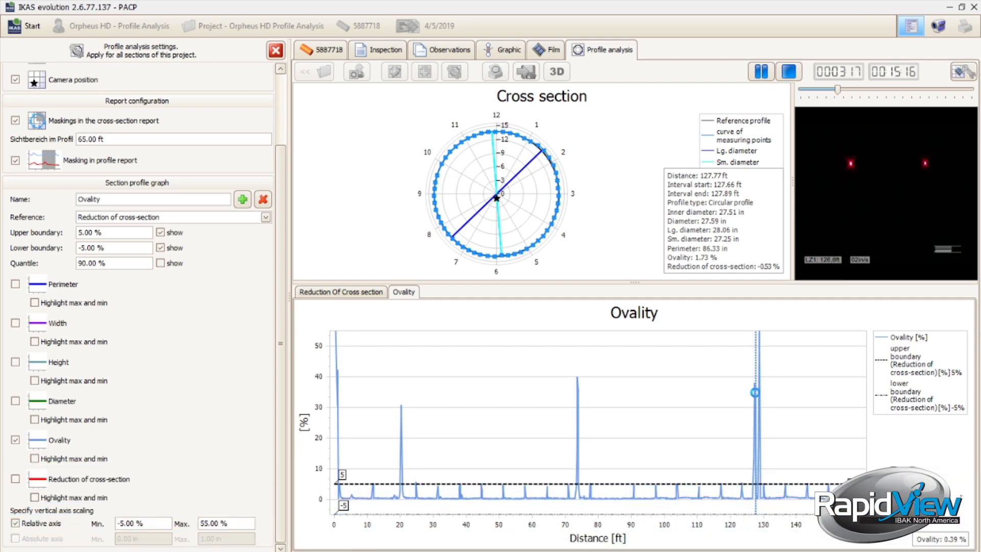
{"action": "left_click", "coordinate": [757, 398]}
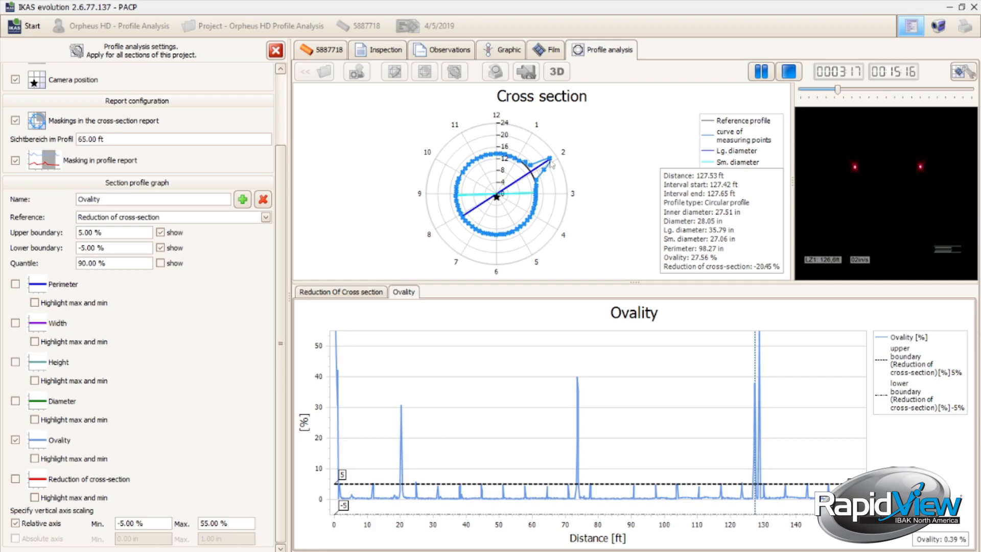
- Set the Ovality graph's relative axis maximum to 30 % and close the profile analysis settings
{"action": "left_click", "coordinate": [215, 522]}
{"action": "left_click", "coordinate": [539, 309]}
{"action": "left_click", "coordinate": [443, 346]}
{"action": "left_click", "coordinate": [527, 387]}
{"action": "left_click", "coordinate": [274, 53]}
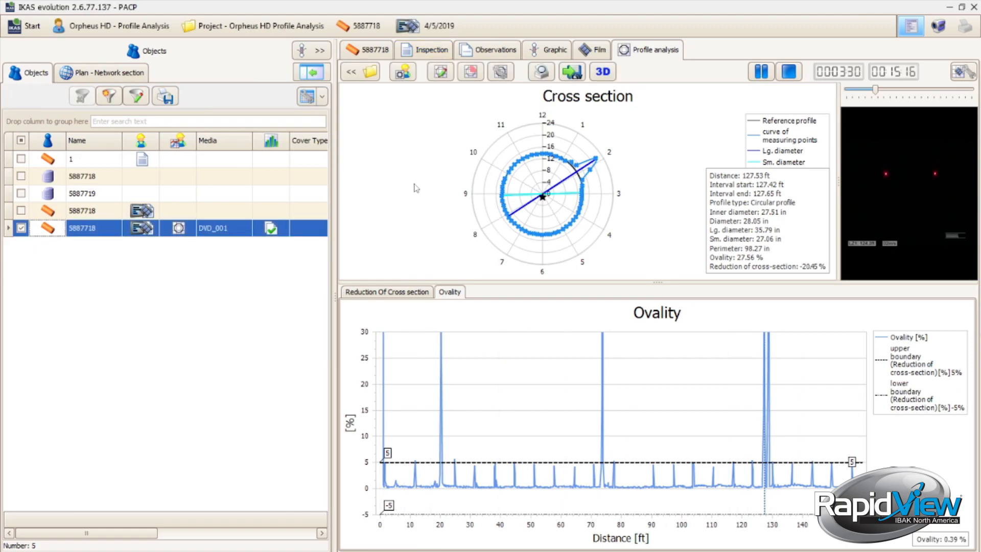
- Open the measurement data masking and examine the cross sections at the small recurring ovality peaks between about 12 and 51 ft
{"action": "left_click", "coordinate": [470, 72]}
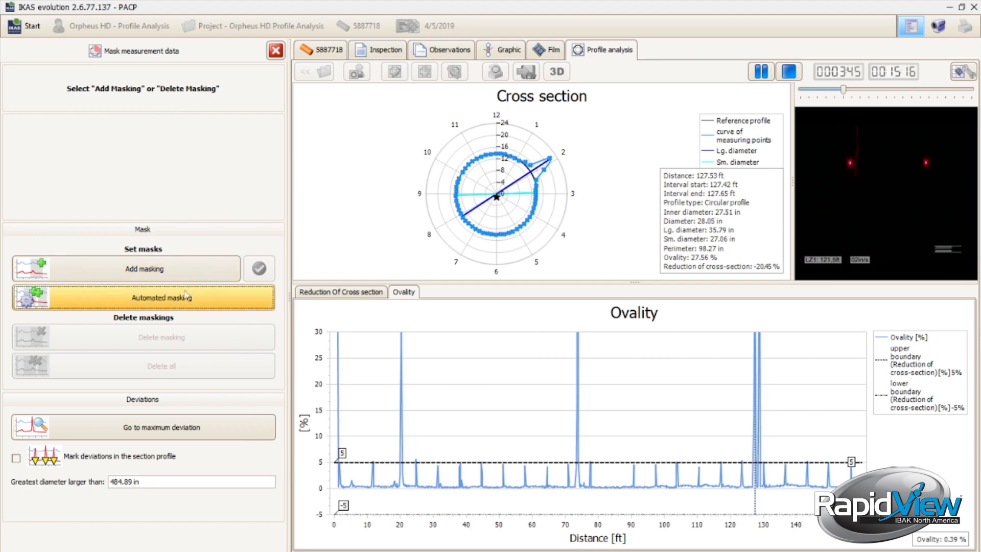
{"action": "left_click", "coordinate": [374, 491]}
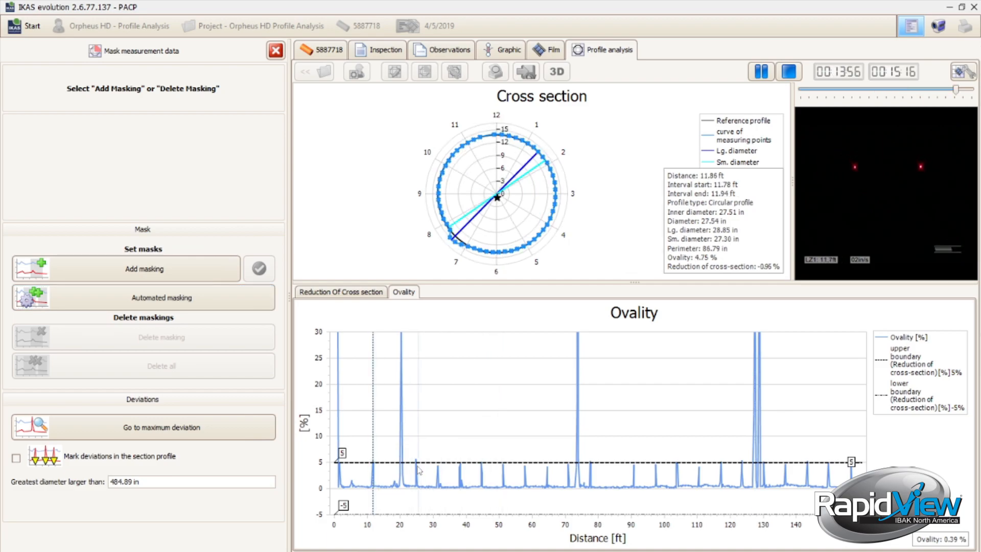
{"action": "left_click", "coordinate": [417, 469]}
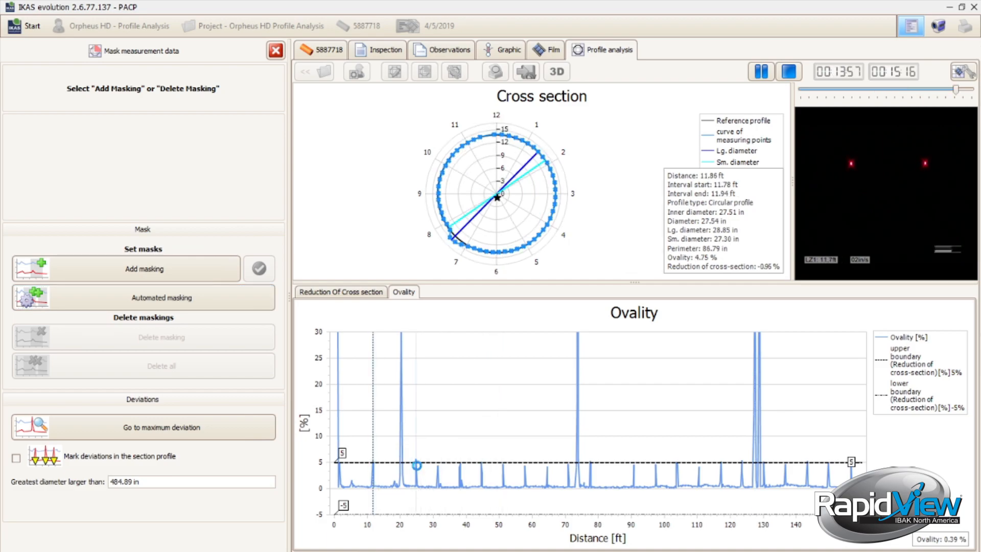
{"action": "left_click", "coordinate": [463, 491]}
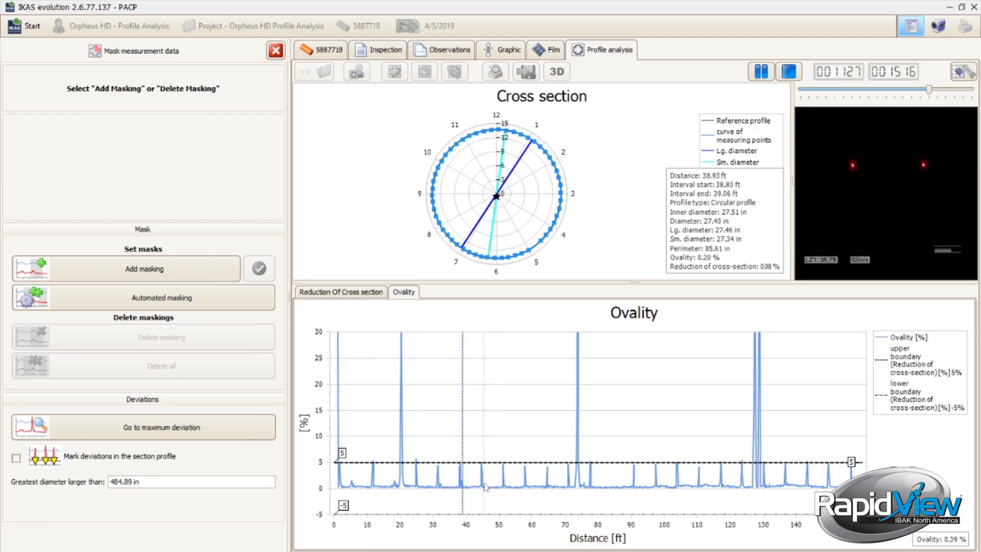
{"action": "left_click", "coordinate": [482, 487]}
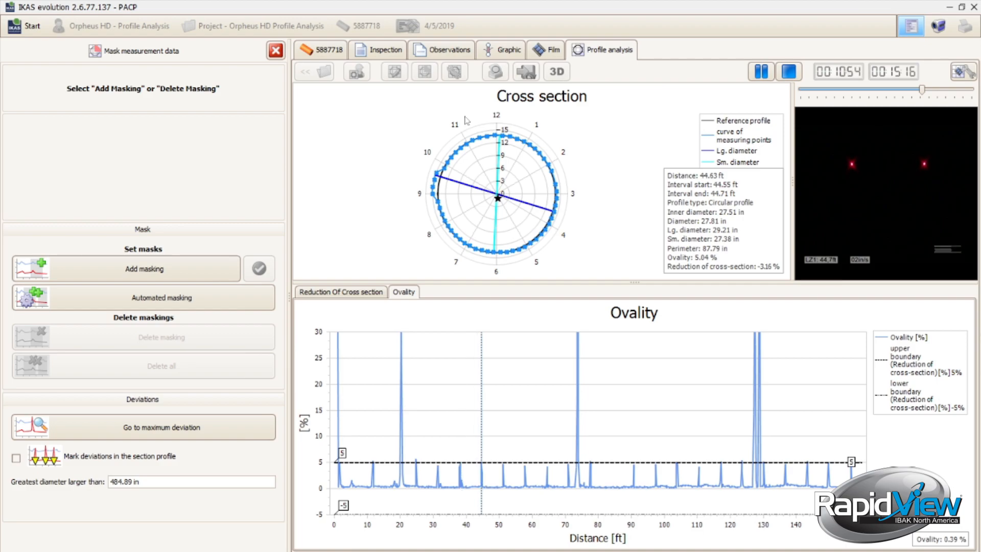
{"action": "left_click", "coordinate": [505, 477]}
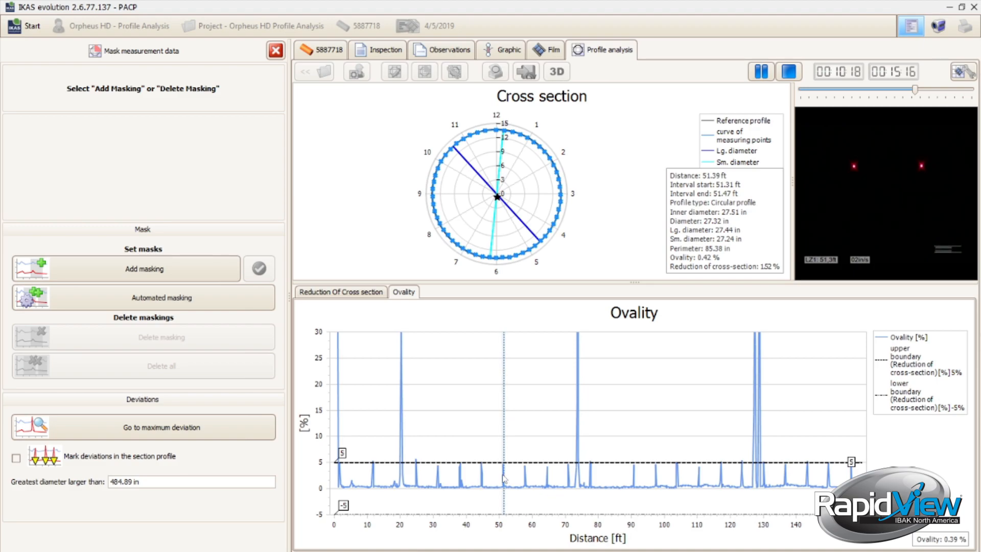
{"action": "left_click", "coordinate": [502, 477]}
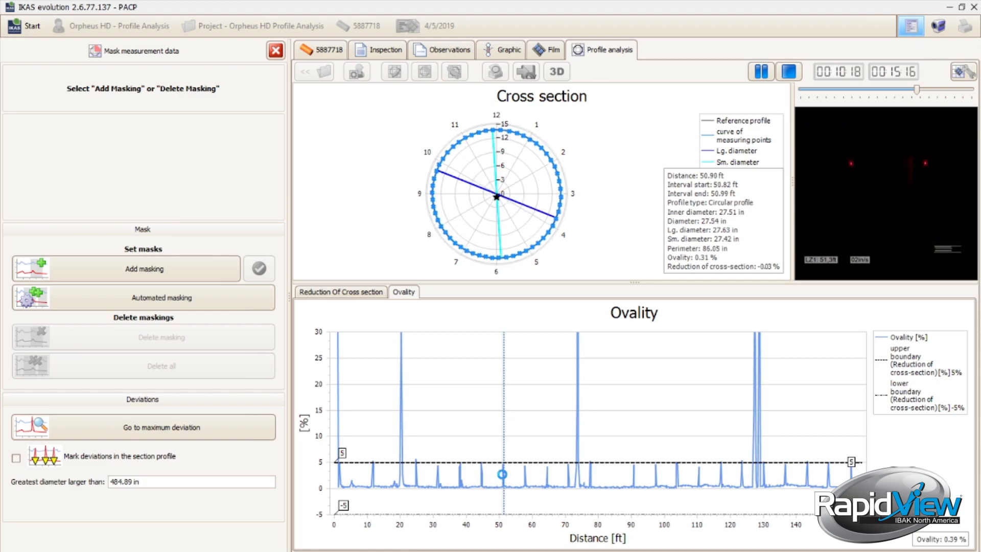
- Add a masking over the entire cross section for about the first 3 ft of the section profile
{"action": "left_click", "coordinate": [166, 281]}
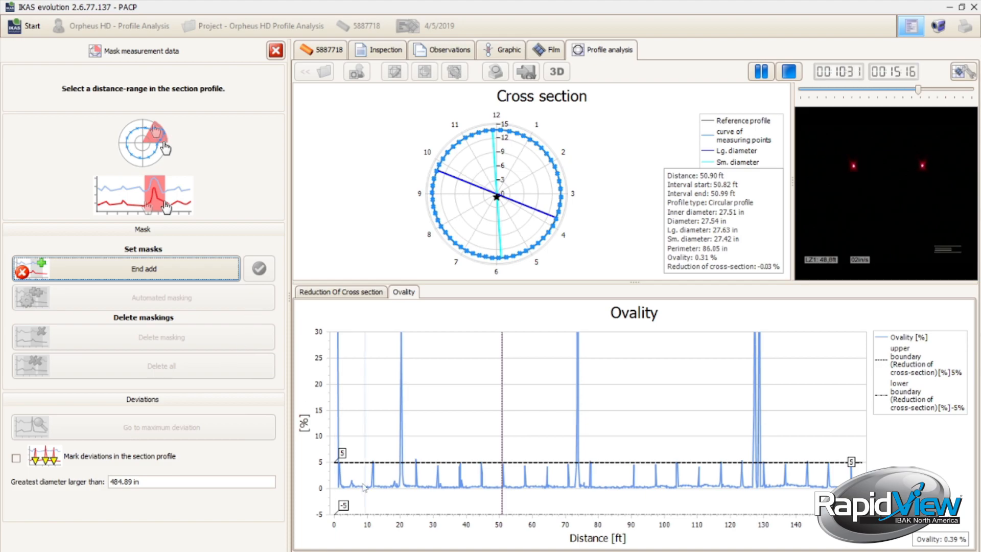
{"action": "left_click_drag", "start_coordinate": [337, 485], "coordinate": [341, 484]}
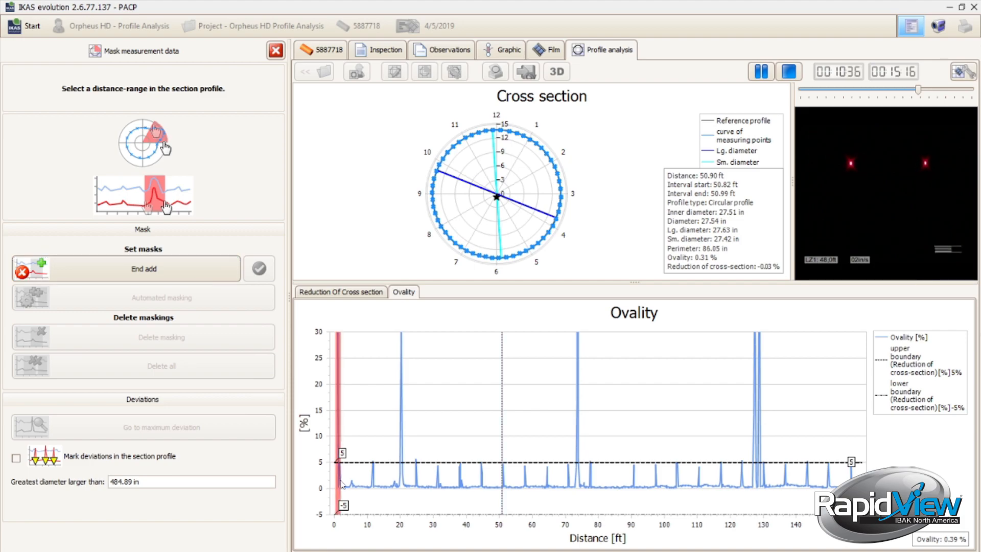
{"action": "left_click_drag", "start_coordinate": [341, 480], "coordinate": [344, 480]}
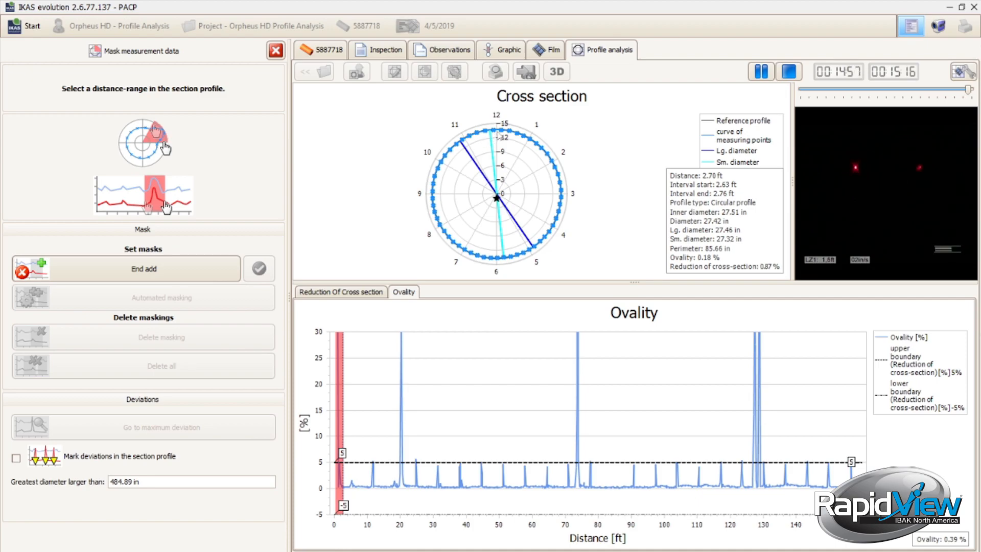
{"action": "left_click_drag", "start_coordinate": [497, 133], "coordinate": [456, 140]}
{"action": "mouse_move", "coordinate": [583, 190]}
{"action": "left_mouse_down"}
{"action": "mouse_move", "coordinate": [415, 182]}
{"action": "mouse_move", "coordinate": [467, 133]}
{"action": "mouse_move", "coordinate": [503, 134]}
{"action": "mouse_move", "coordinate": [455, 272]}
{"action": "mouse_move", "coordinate": [472, 134]}
{"action": "mouse_move", "coordinate": [494, 128]}
{"action": "mouse_move", "coordinate": [515, 265]}
{"action": "mouse_move", "coordinate": [559, 220]}
{"action": "mouse_move", "coordinate": [542, 156]}
{"action": "mouse_move", "coordinate": [499, 159]}
{"action": "left_mouse_up"}
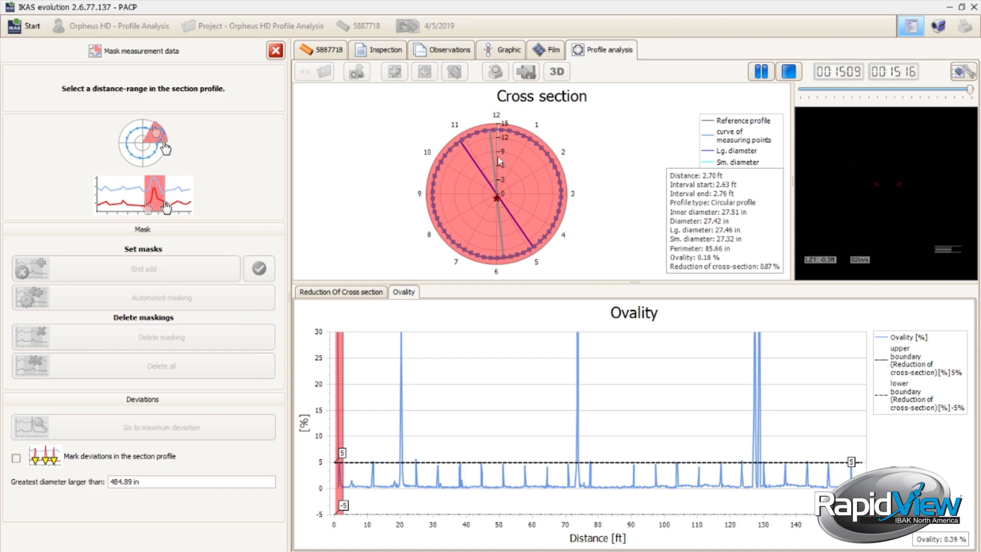
{"action": "left_click", "coordinate": [270, 277]}
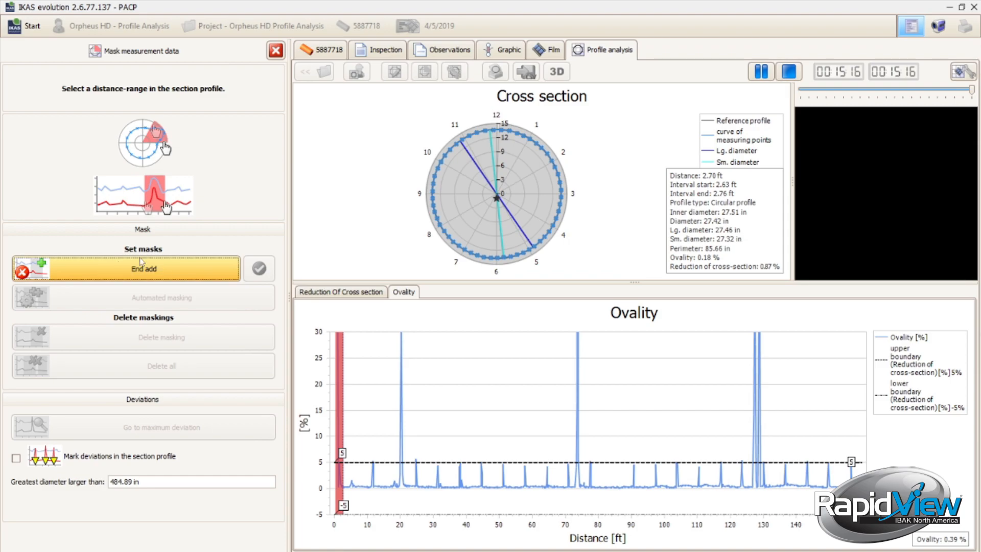
{"action": "left_click", "coordinate": [124, 277]}
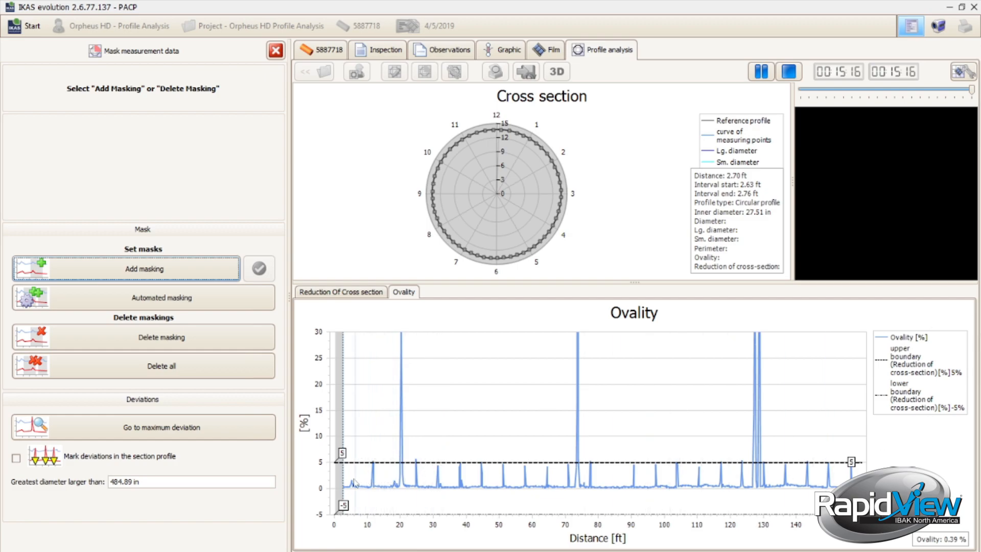
- Examine the cross sections at the tall ovality spikes near 20, 74 and 129 ft
{"action": "left_click", "coordinate": [374, 487]}
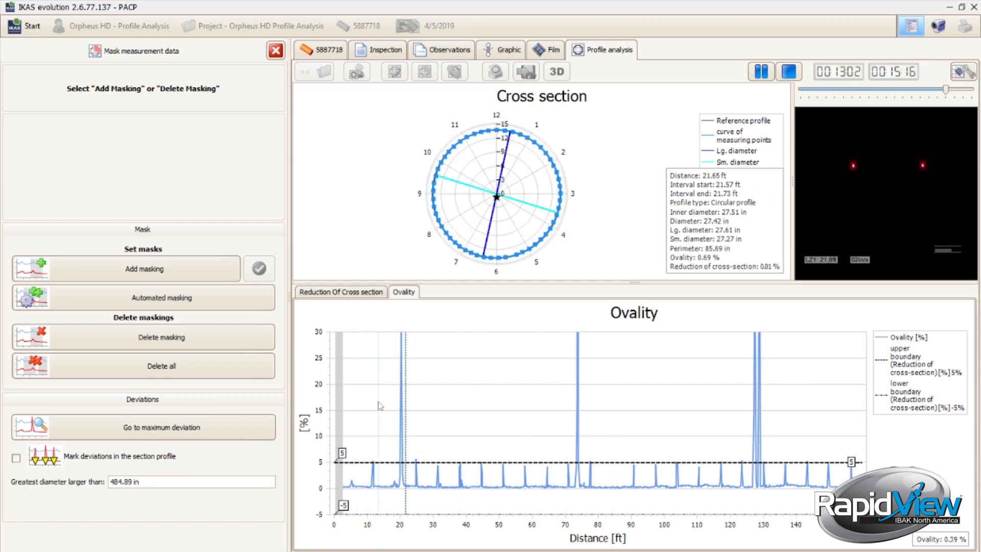
{"action": "left_click", "coordinate": [402, 400]}
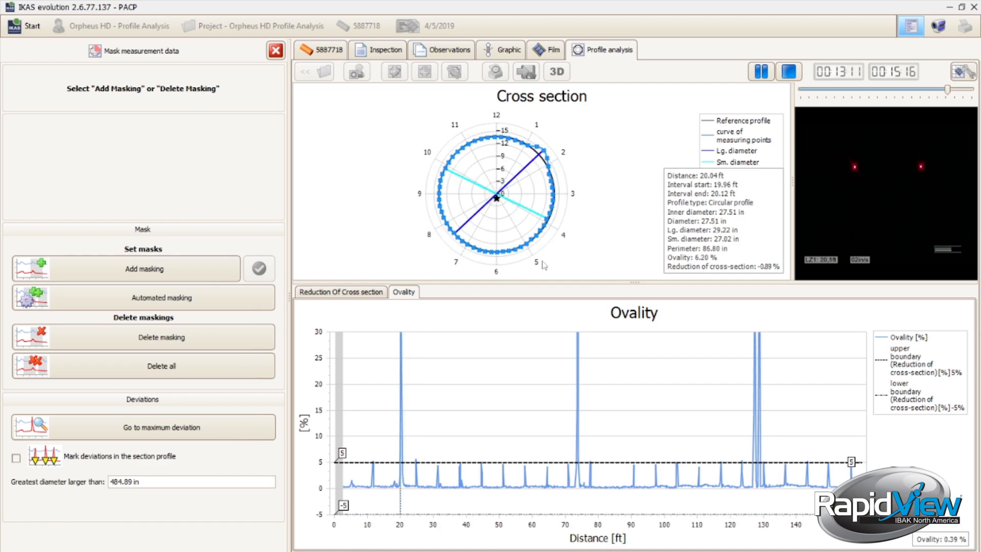
{"action": "left_click", "coordinate": [577, 374]}
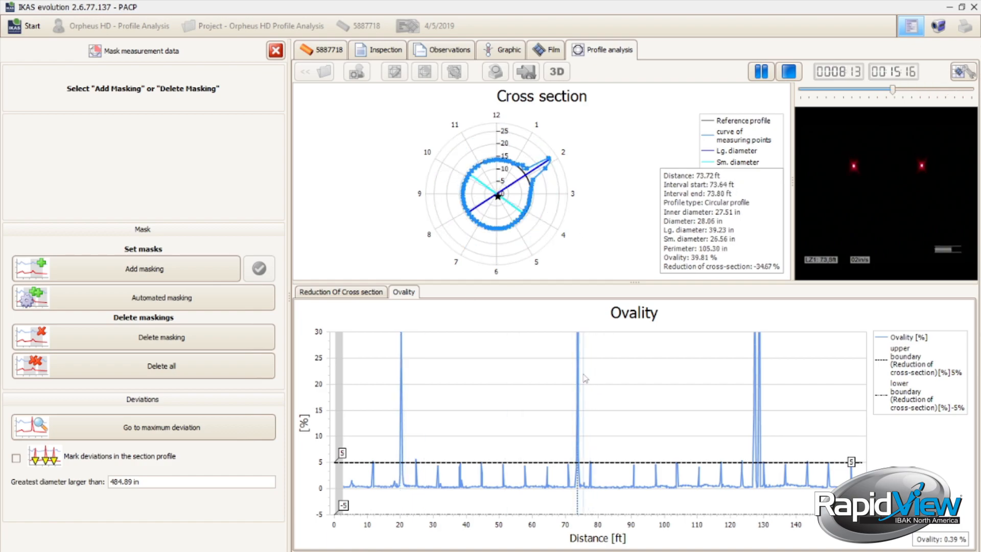
{"action": "left_click", "coordinate": [761, 389]}
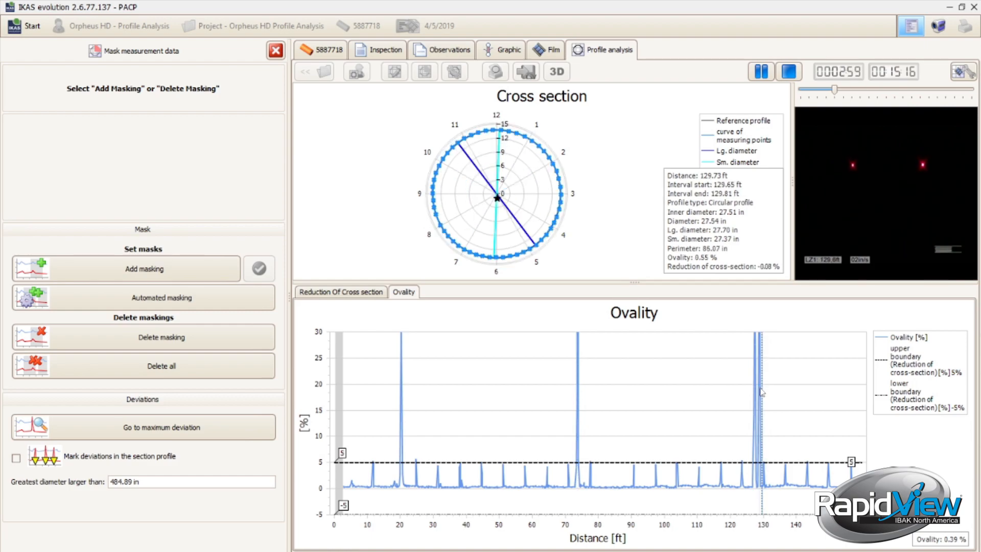
{"action": "left_click", "coordinate": [760, 392]}
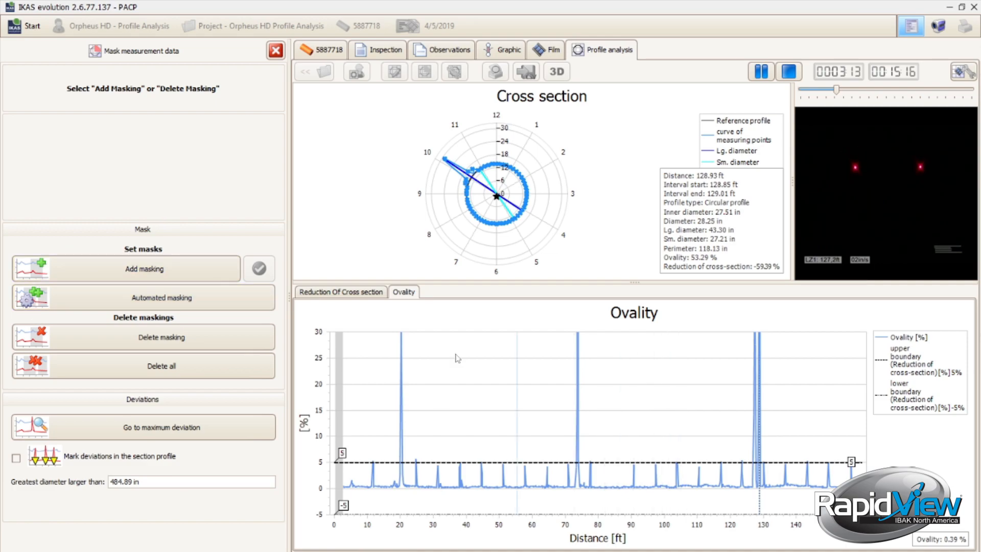
- Create automated radial masks with a maximum radius of 15 in and a minimum radius of 12.50 in
{"action": "left_click", "coordinate": [199, 309]}
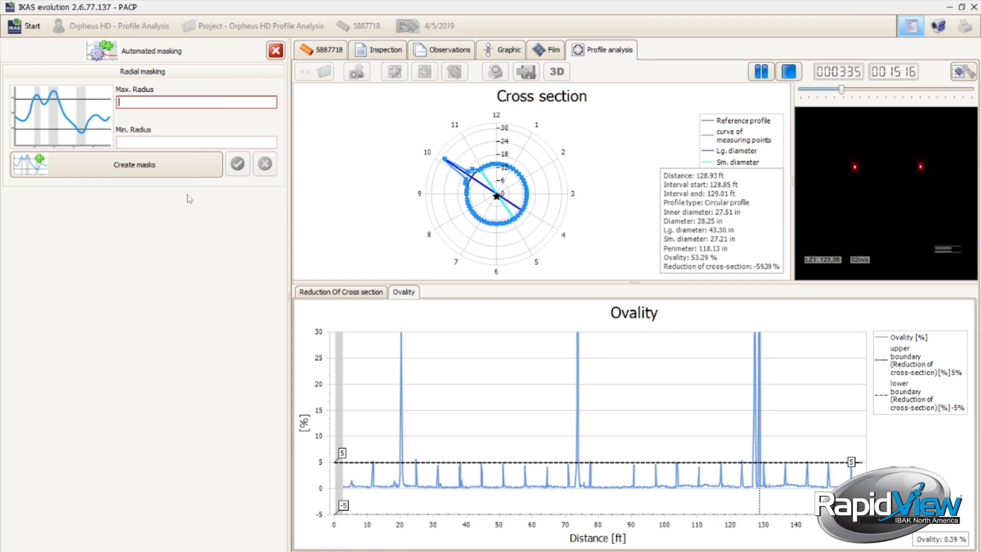
{"action": "left_click", "coordinate": [149, 139]}
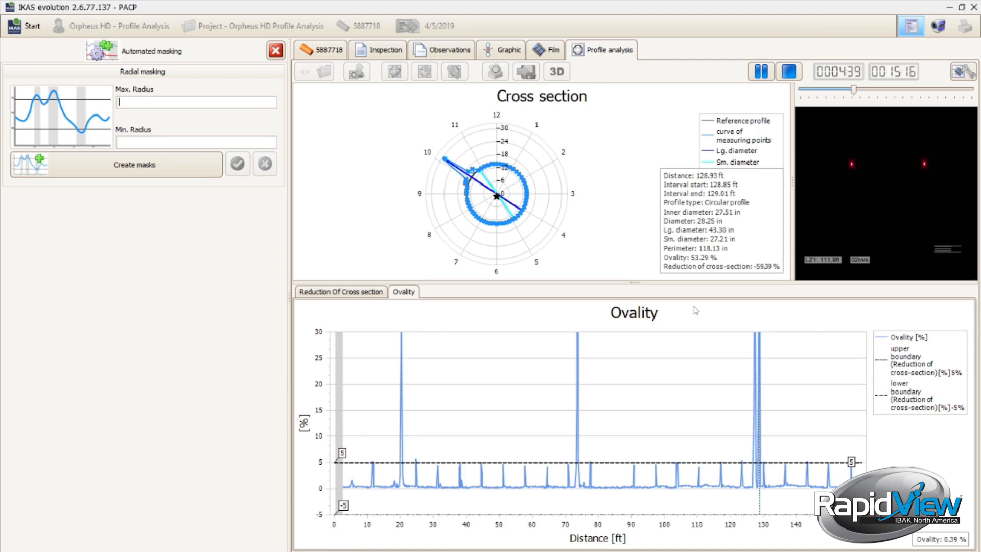
{"action": "type", "text": "15"}
{"action": "left_click", "coordinate": [149, 144]}
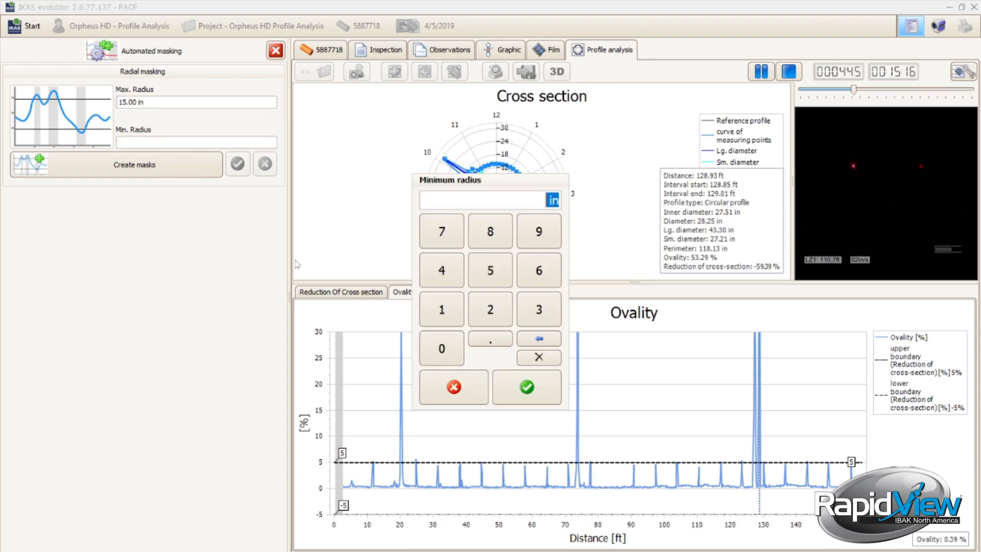
{"action": "left_click", "coordinate": [452, 391]}
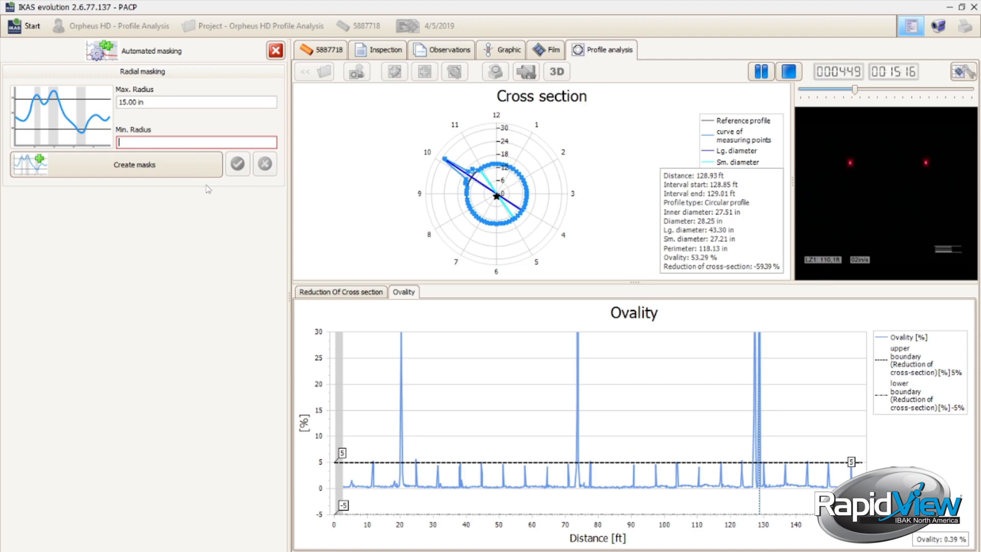
{"action": "type", "text": "12.50"}
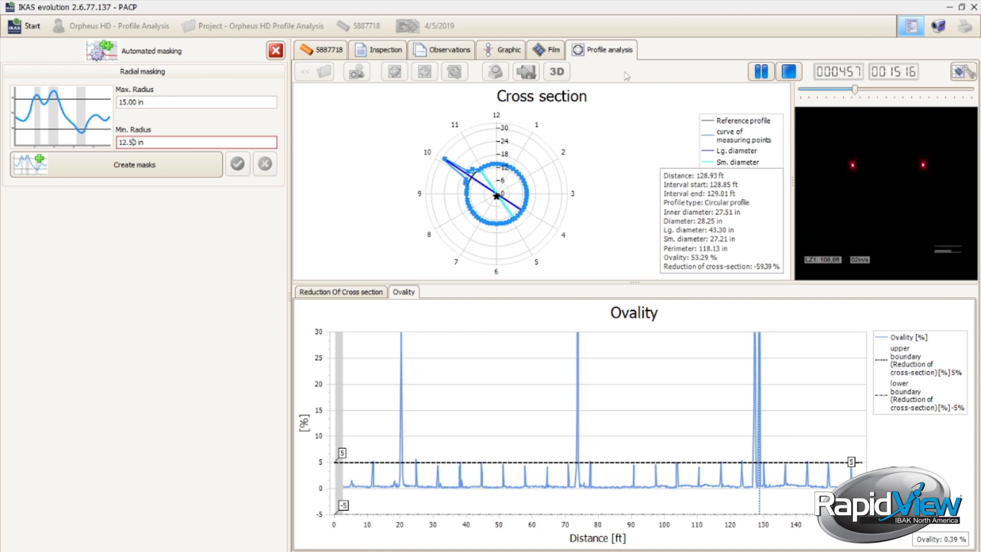
{"action": "left_click", "coordinate": [111, 175]}
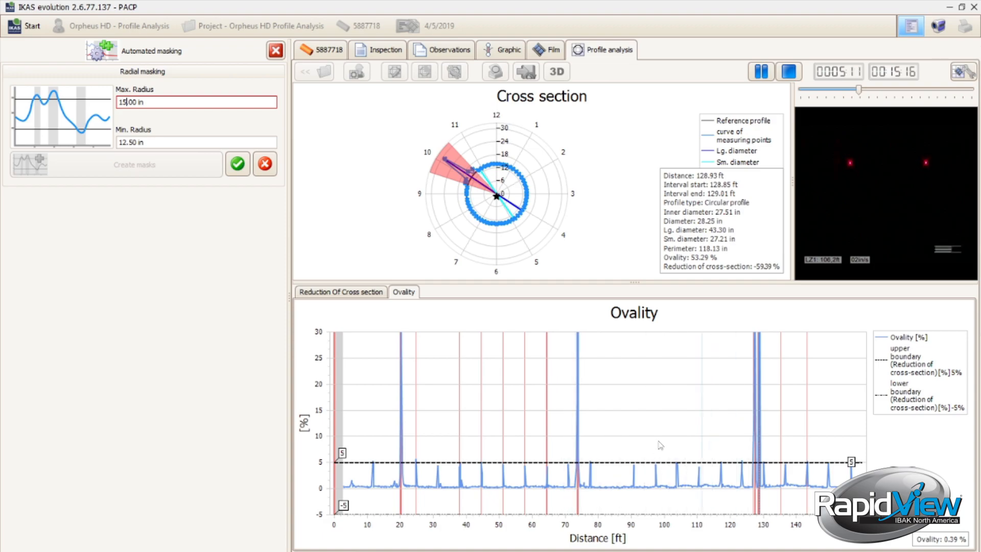
- Check the cross sections near the proposed masks at about 38 and 45 ft and accept the automated masks
{"action": "left_click", "coordinate": [459, 492]}
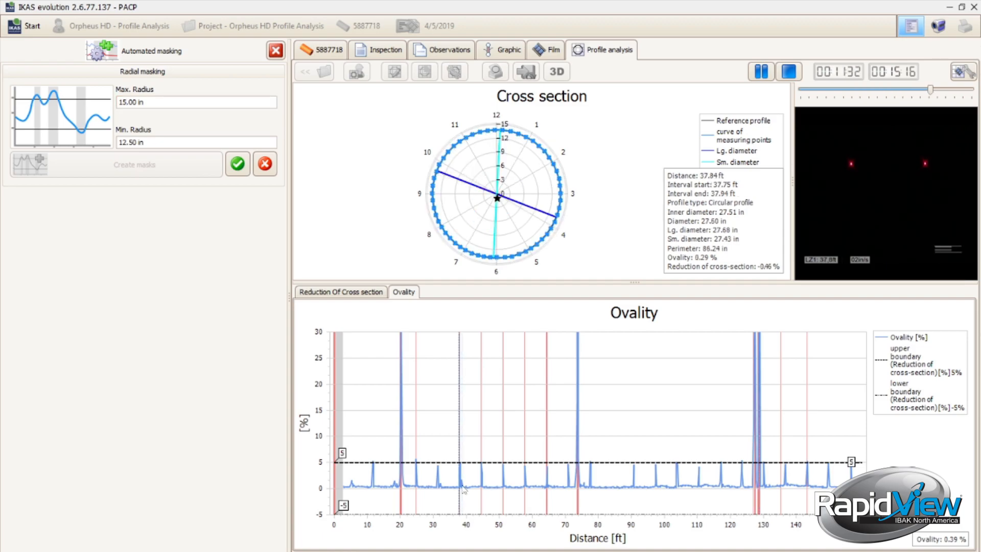
{"action": "left_click", "coordinate": [483, 479]}
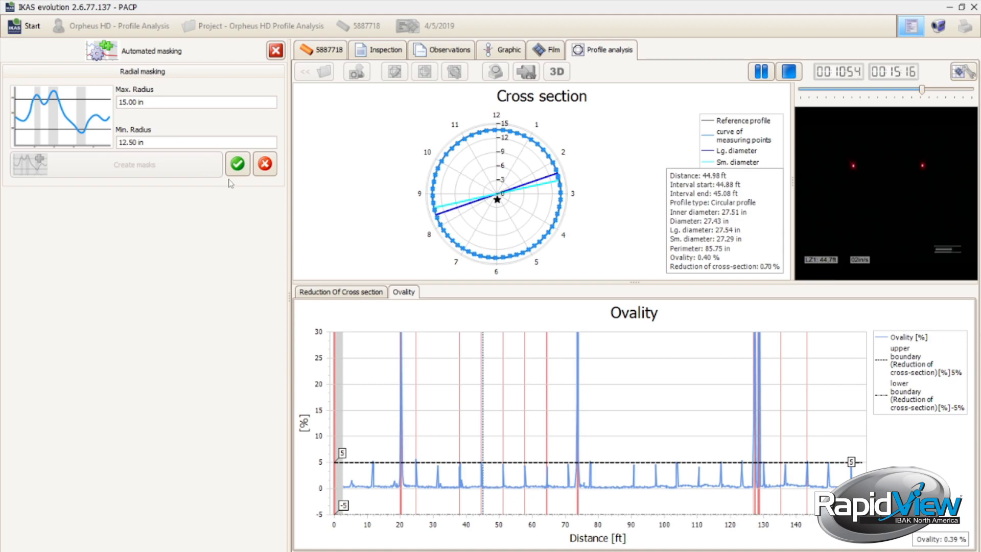
{"action": "left_click", "coordinate": [237, 165]}
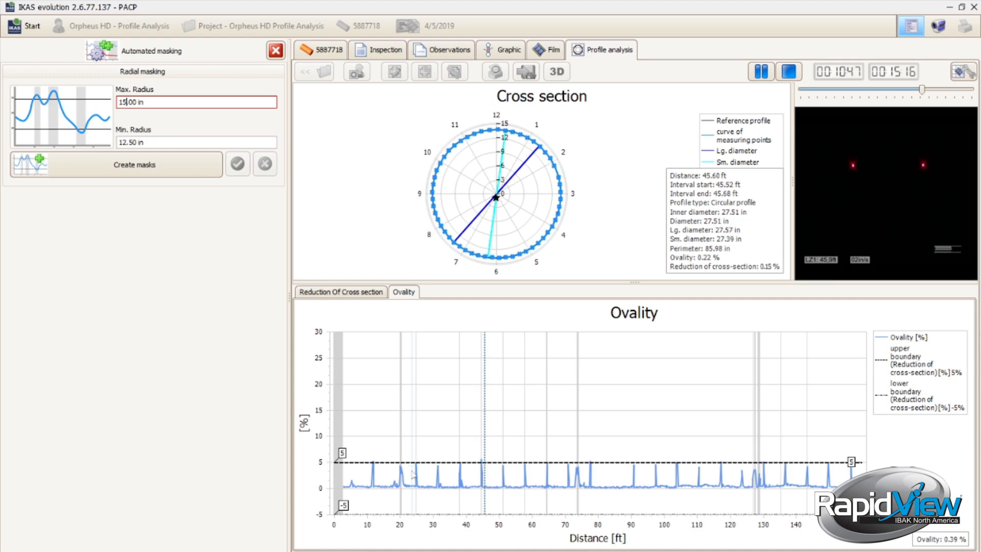
- Inspect the masked ovality peak near 44.6 ft up close and the cross sections at the remaining peaks near 12 and 117 ft
{"action": "scroll", "coordinate": [411, 471], "scroll_direction": "up", "scroll_amount": 5}
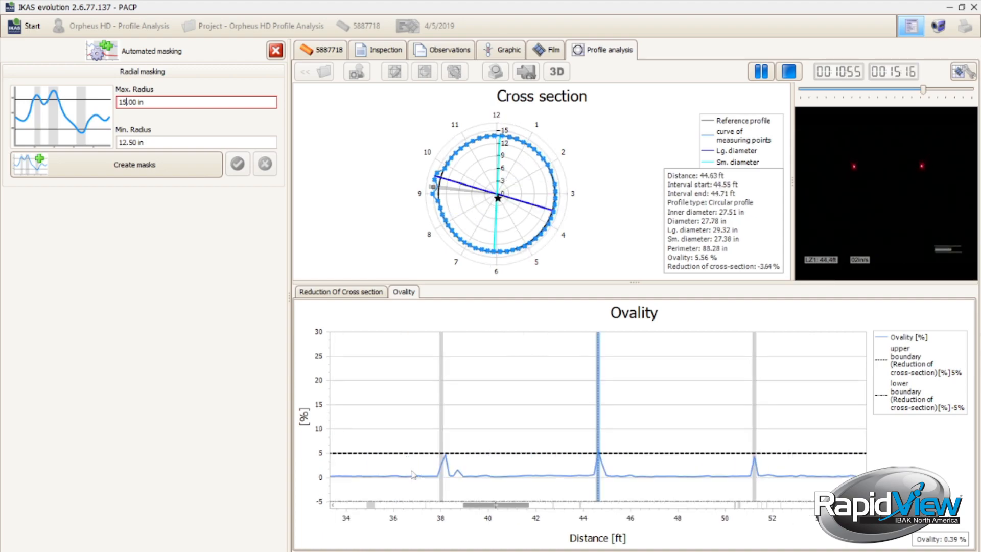
{"action": "scroll", "coordinate": [413, 474], "scroll_direction": "up", "scroll_amount": 3}
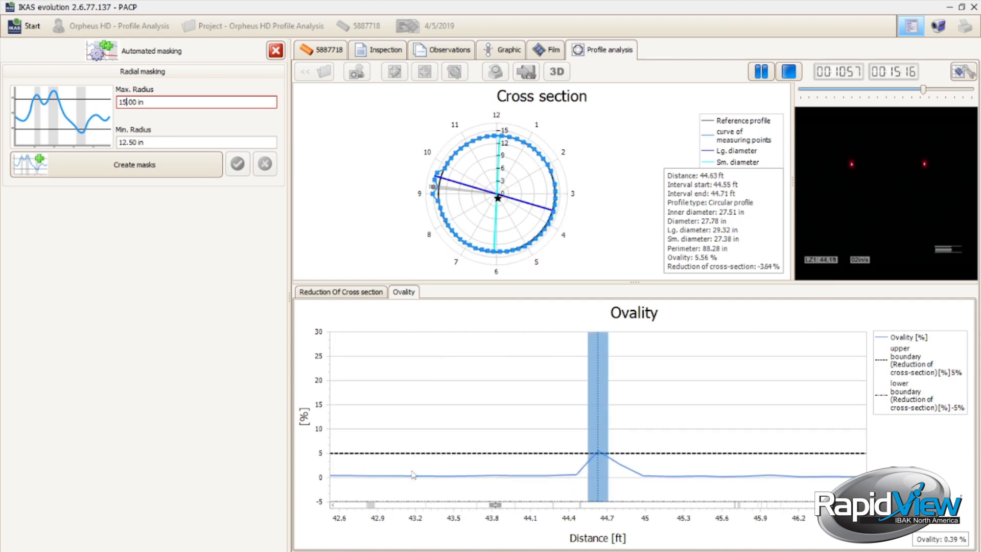
{"action": "scroll", "coordinate": [601, 450], "scroll_direction": "up", "scroll_amount": 2}
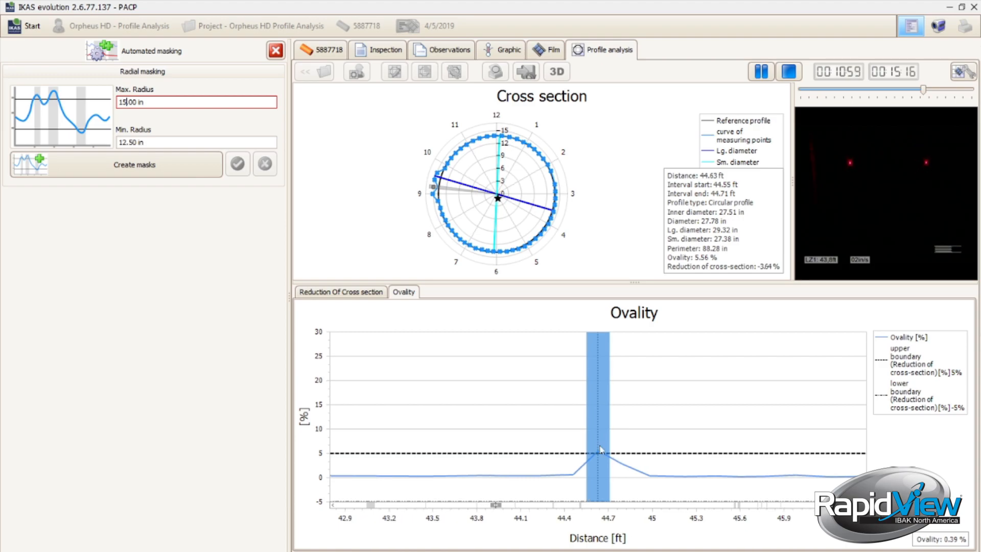
{"action": "scroll", "coordinate": [600, 450], "scroll_direction": "down", "scroll_amount": 10}
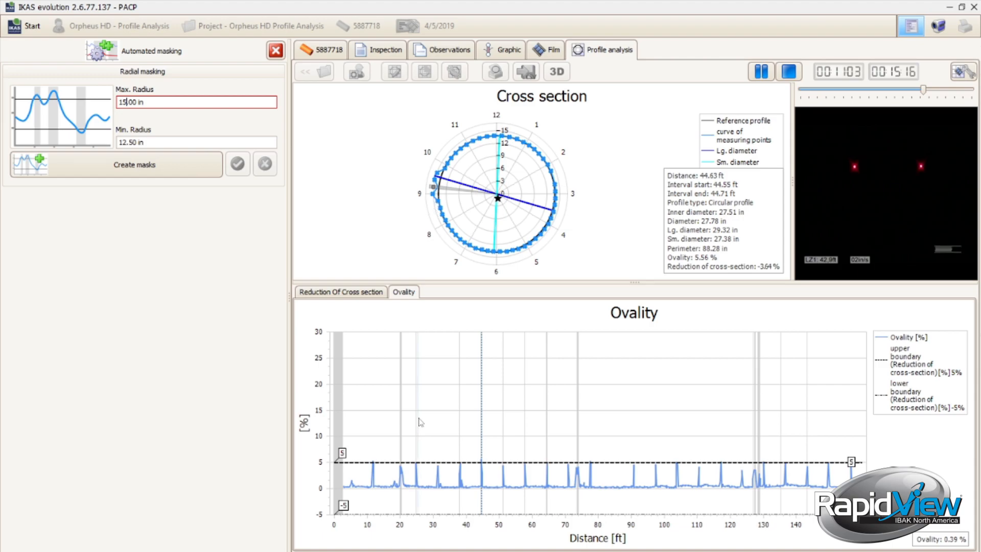
{"action": "left_click", "coordinate": [372, 478]}
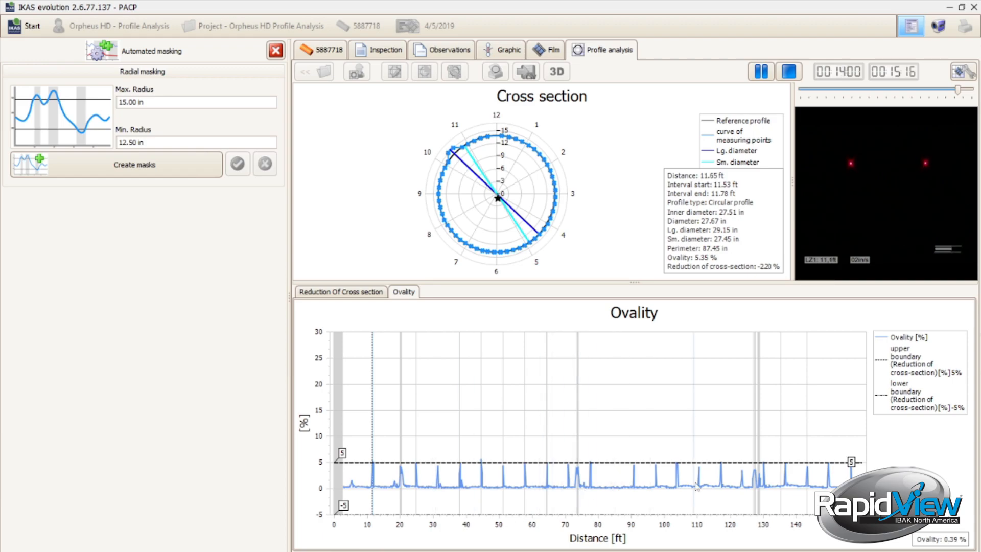
{"action": "left_click", "coordinate": [720, 480]}
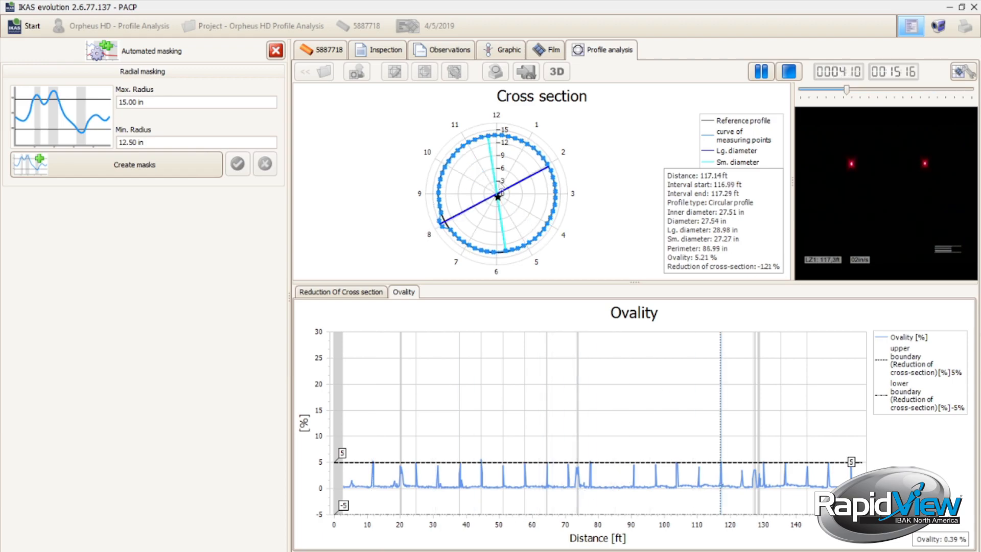
- Leave the automated masking and close the measurement data masking
{"action": "left_click", "coordinate": [276, 56]}
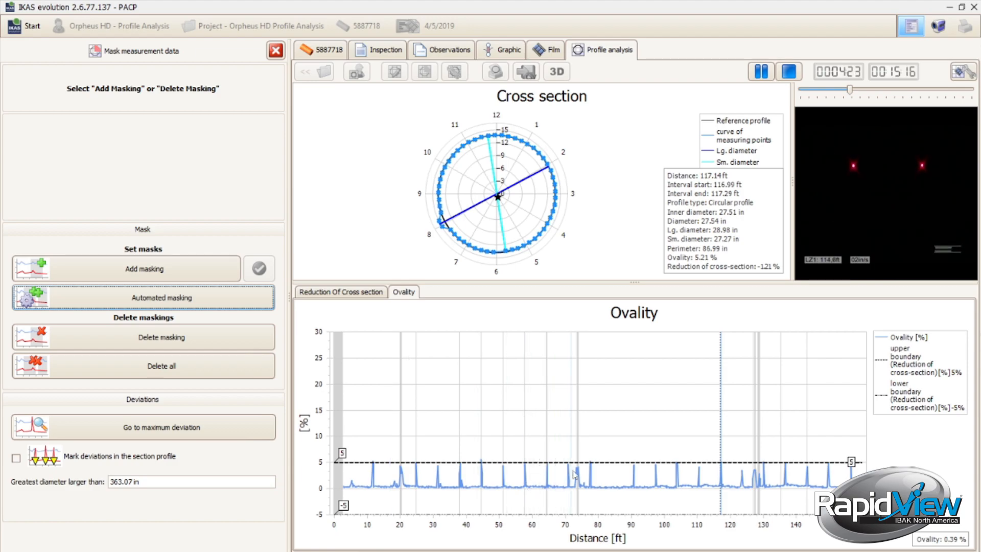
{"action": "left_click", "coordinate": [607, 480]}
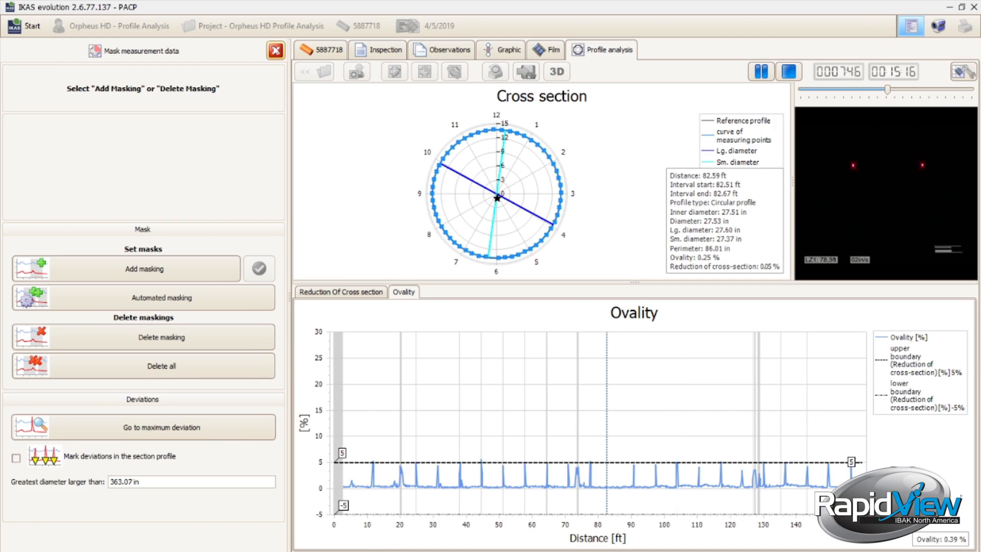
{"action": "left_click", "coordinate": [276, 51]}
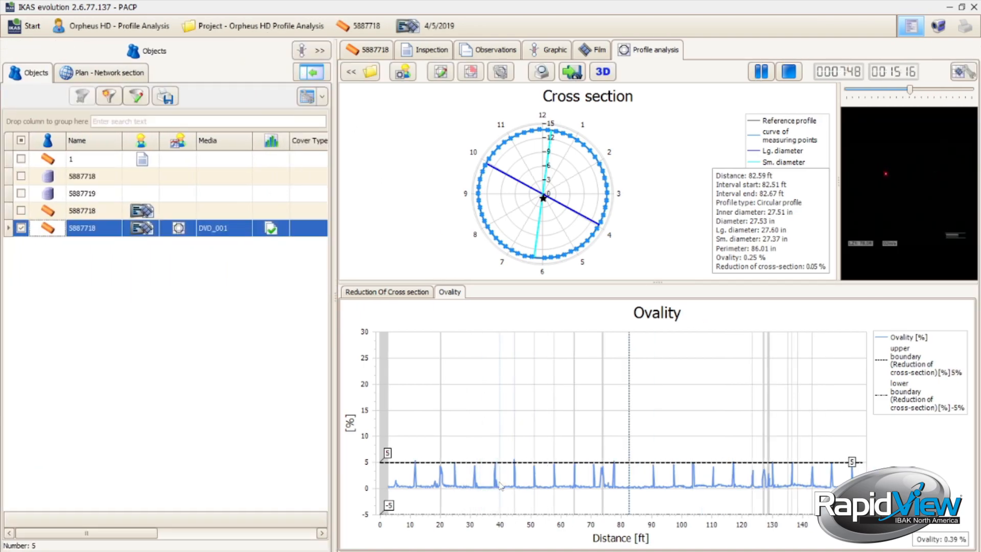
- Examine the Ovality graph up close around the masked and unmasked peaks between about 71 and 91 ft
{"action": "scroll", "coordinate": [497, 485], "scroll_direction": "up", "scroll_amount": 3}
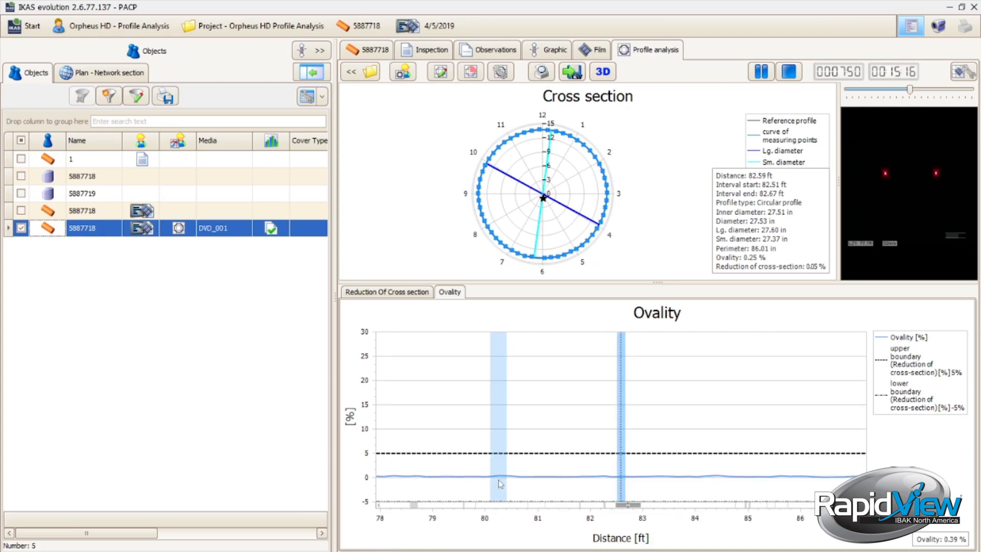
{"action": "left_click_drag", "start_coordinate": [632, 506], "coordinate": [612, 506]}
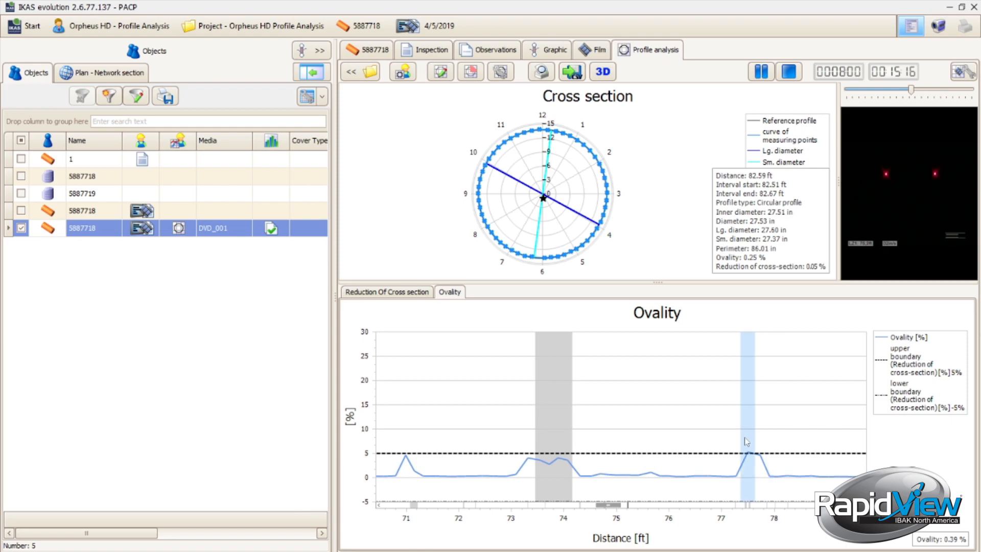
{"action": "scroll", "coordinate": [744, 442], "scroll_direction": "up", "scroll_amount": 1}
{"action": "scroll", "coordinate": [744, 442], "scroll_direction": "down", "scroll_amount": 5}
{"action": "scroll", "coordinate": [745, 442], "scroll_direction": "up", "scroll_amount": 3}
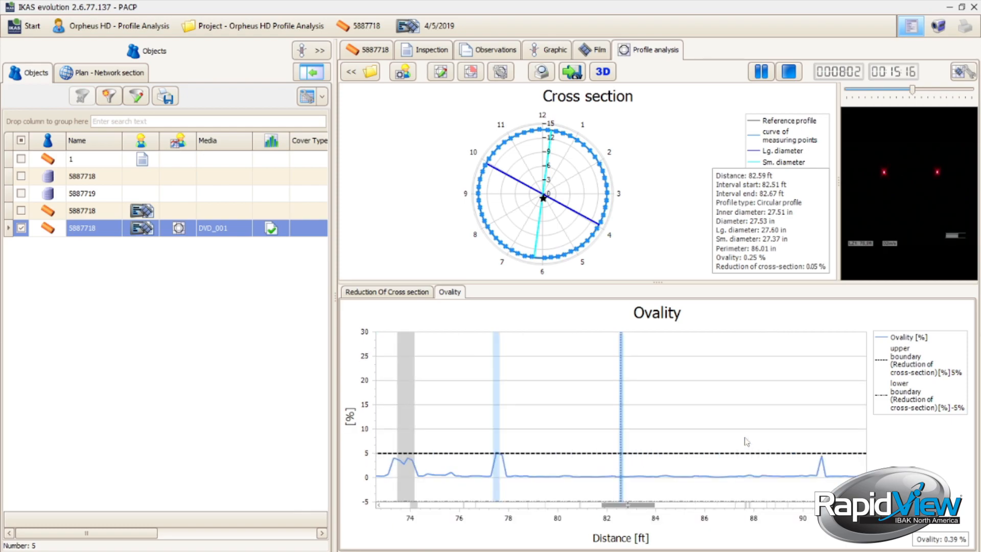
{"action": "scroll", "coordinate": [746, 441], "scroll_direction": "down", "scroll_amount": 3}
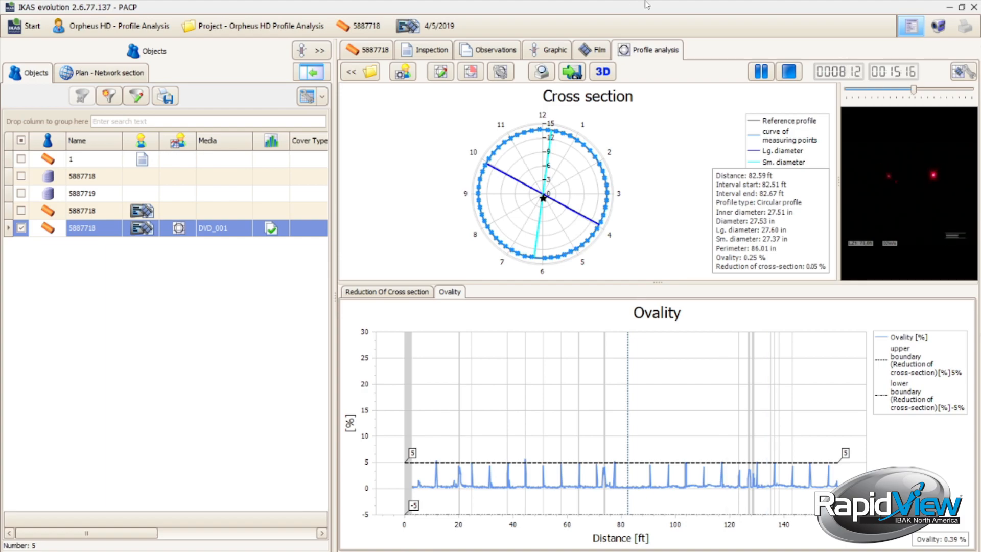
{"action": "left_click", "coordinate": [282, 31]}
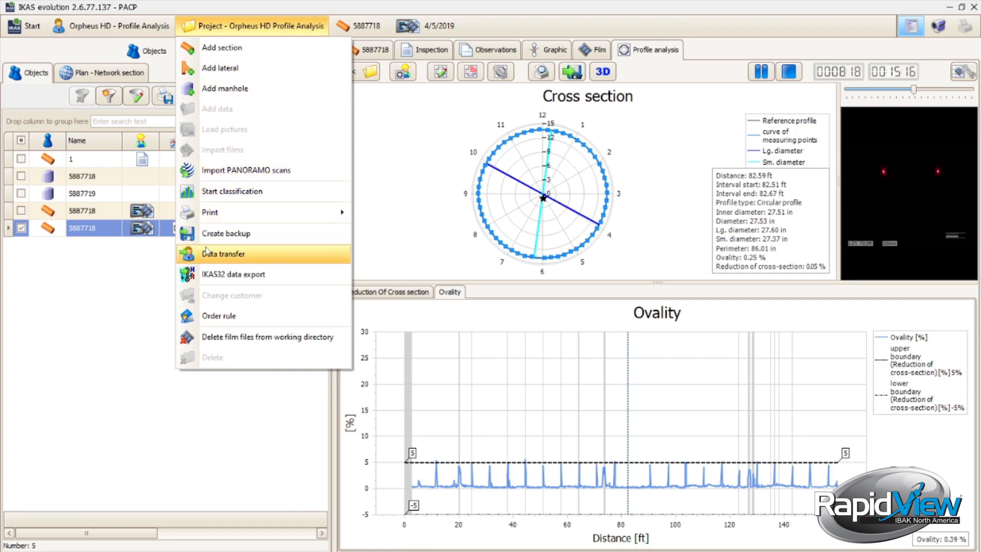
{"action": "left_click", "coordinate": [507, 165]}
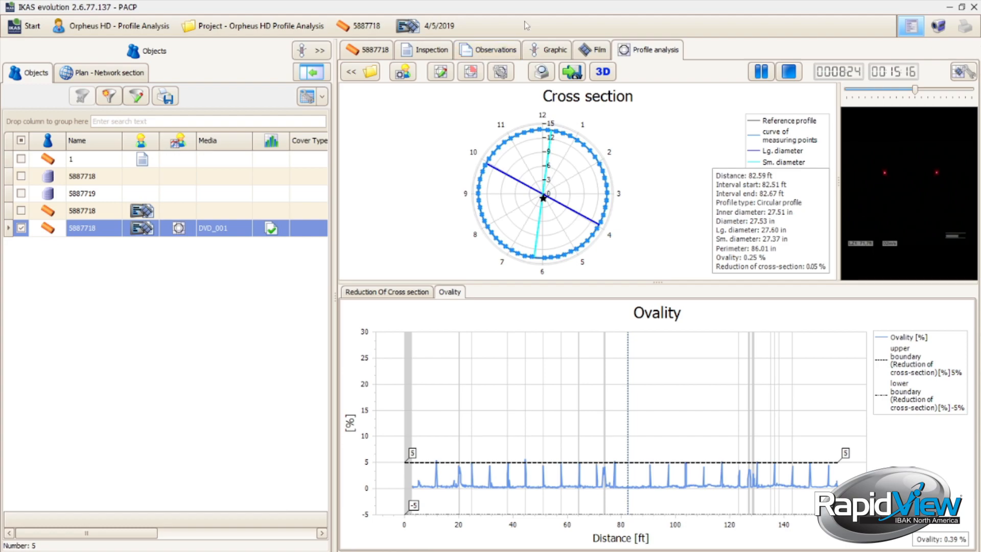
- Review the report configuration in the profile analysis settings, including the visible range in the profile, and close the settings
{"action": "left_click", "coordinate": [501, 72]}
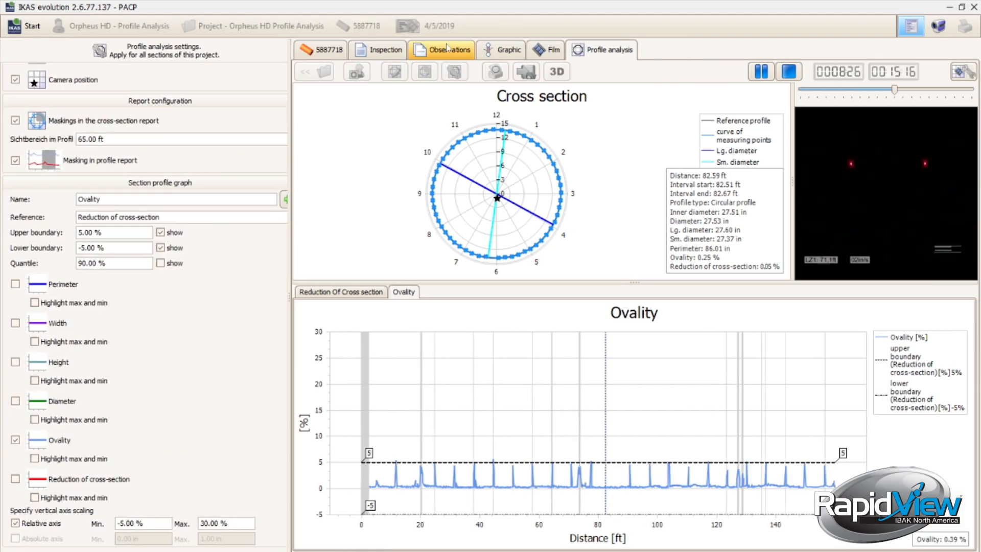
{"action": "left_click", "coordinate": [455, 72]}
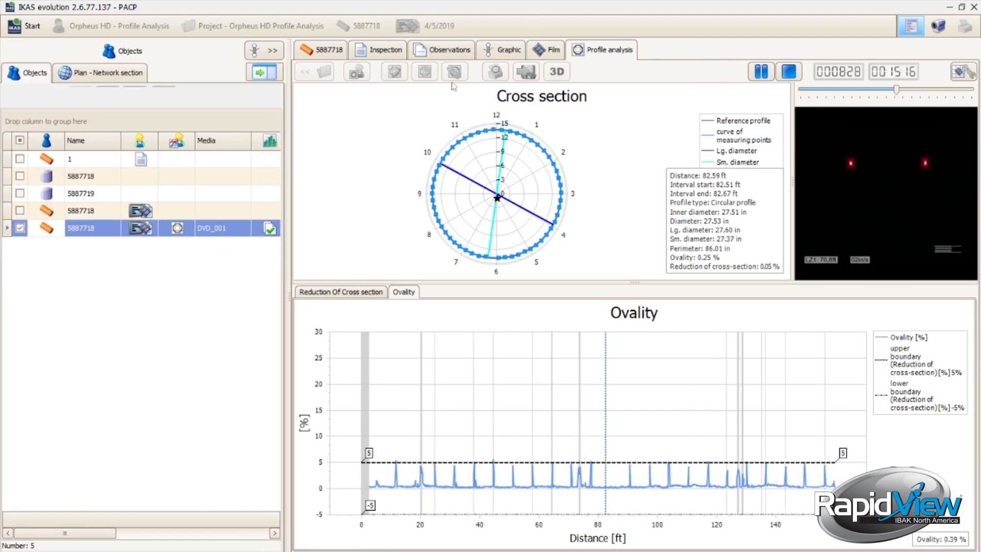
{"action": "left_click", "coordinate": [455, 71]}
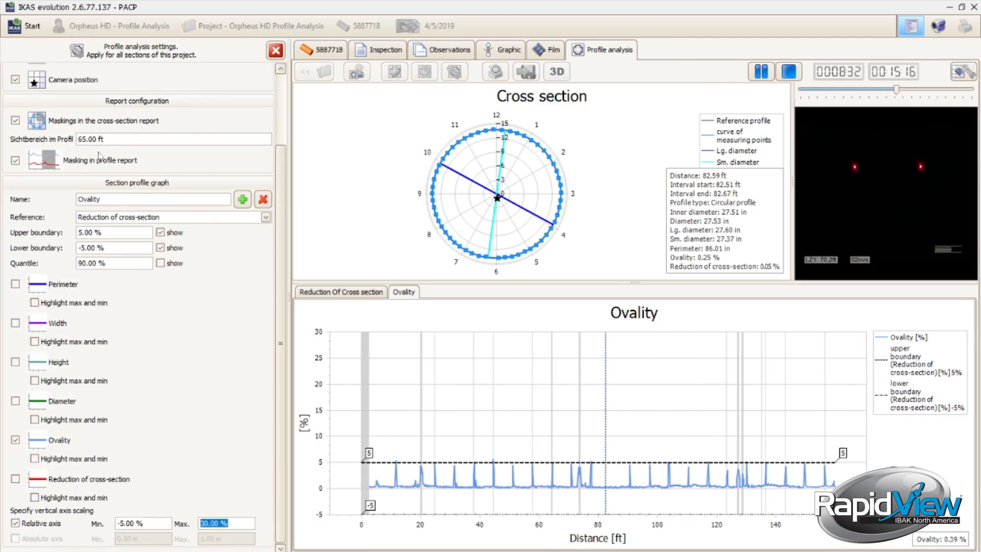
{"action": "right_click", "coordinate": [78, 144]}
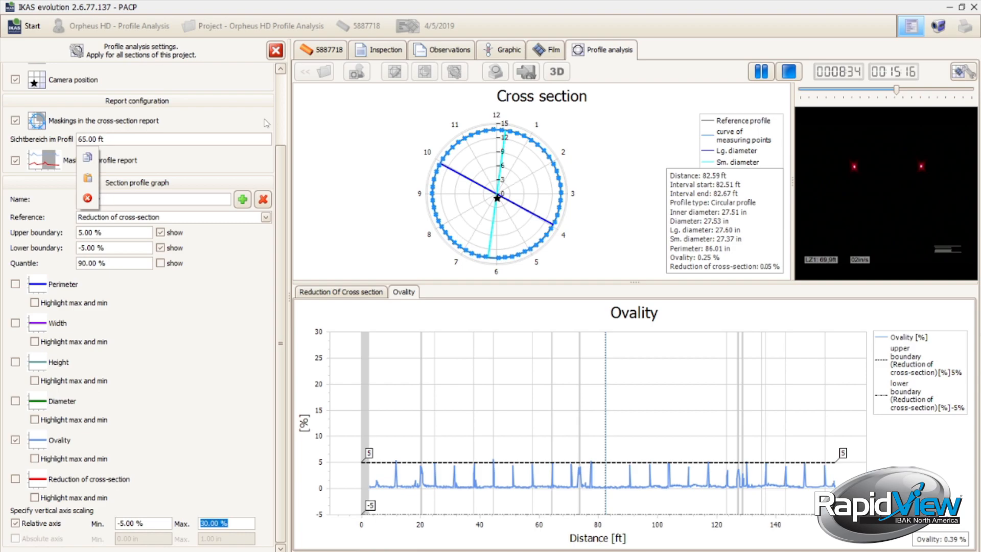
{"action": "left_click", "coordinate": [275, 50]}
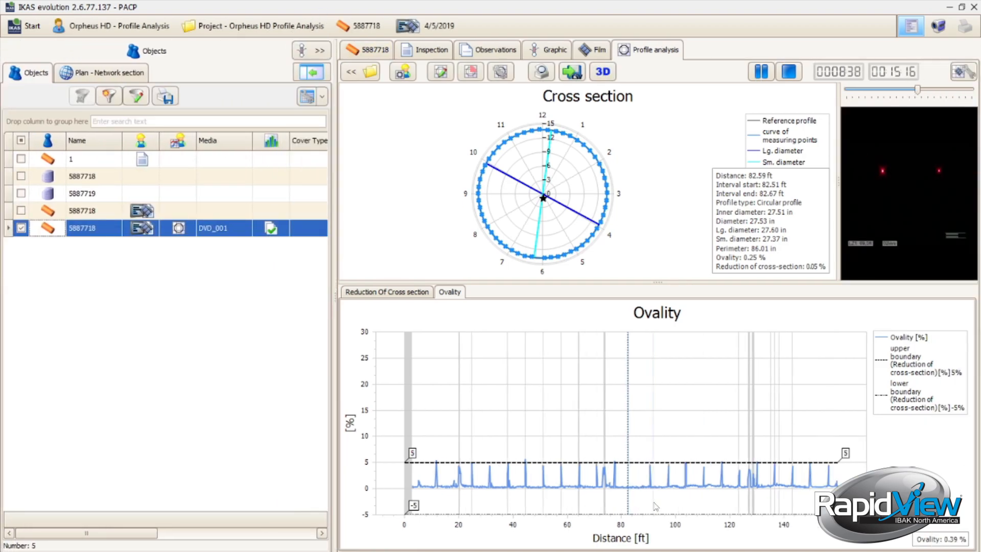
- Check the cross section near 50 ft in the Ovality graph and preview the Pipe Segment Cross Section report for about 33.11 ft
{"action": "left_click", "coordinate": [542, 492]}
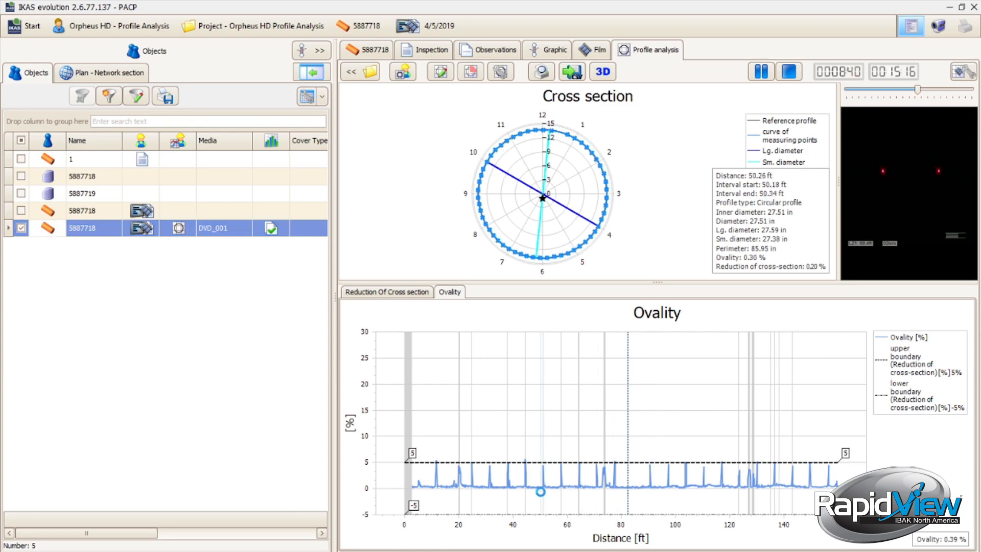
{"action": "left_click", "coordinate": [509, 490]}
{"action": "left_click", "coordinate": [496, 489]}
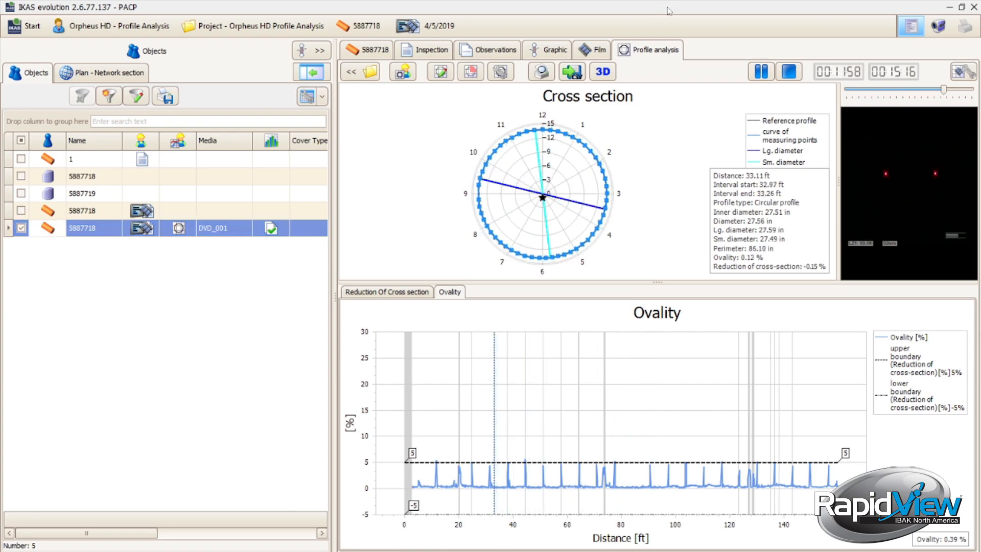
{"action": "left_click", "coordinate": [533, 78]}
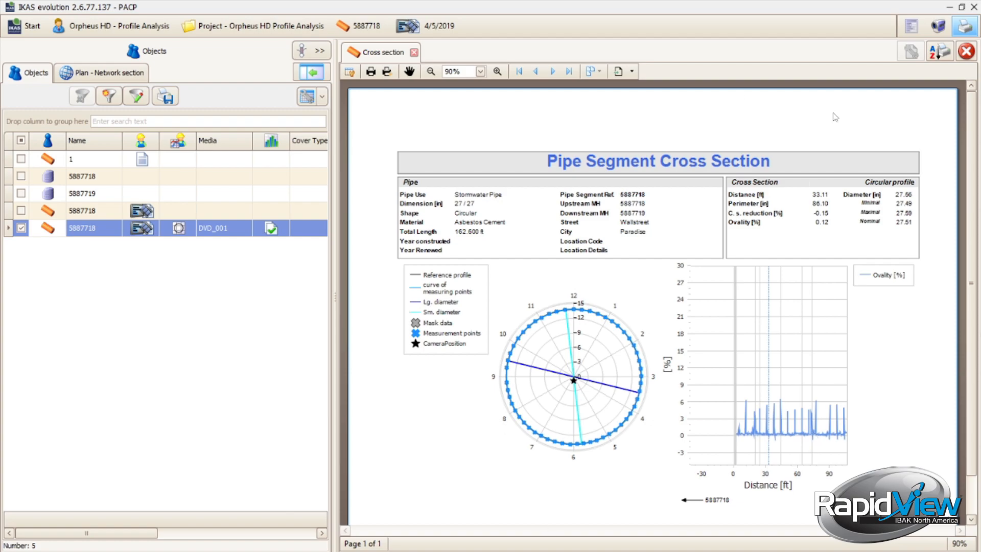
- Review the print settings and available printers for the cross section report, leave without printing and close the report preview
{"action": "left_click", "coordinate": [370, 76]}
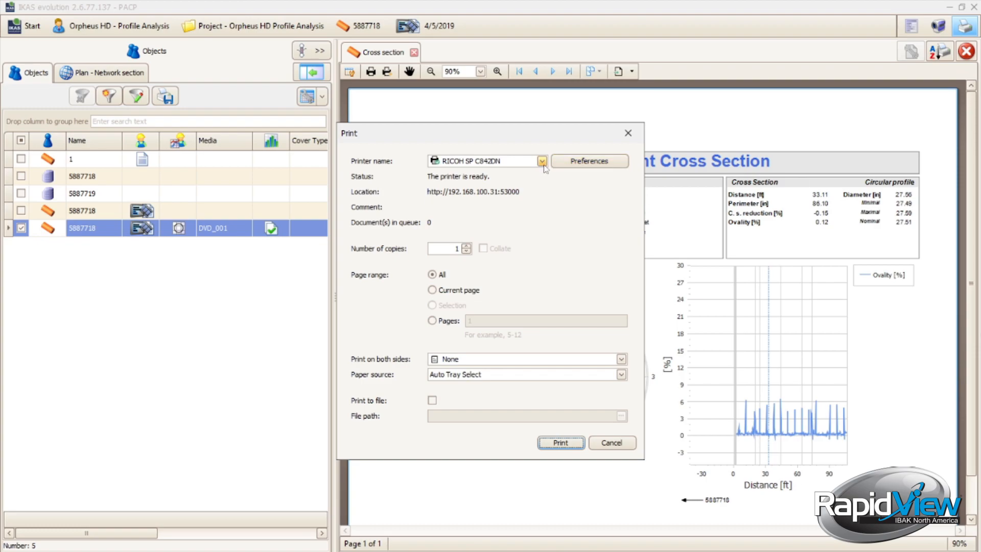
{"action": "left_click", "coordinate": [542, 162]}
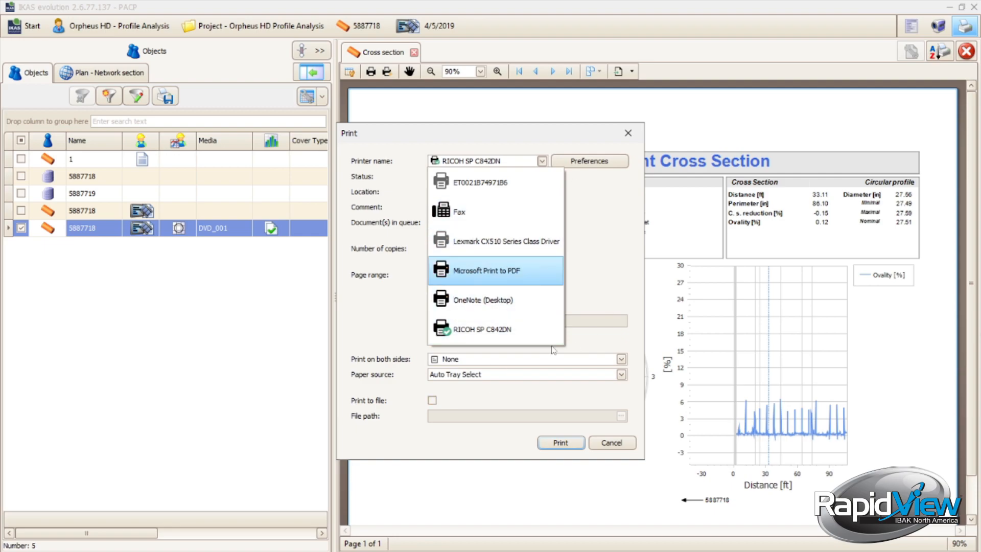
{"action": "left_click", "coordinate": [588, 289]}
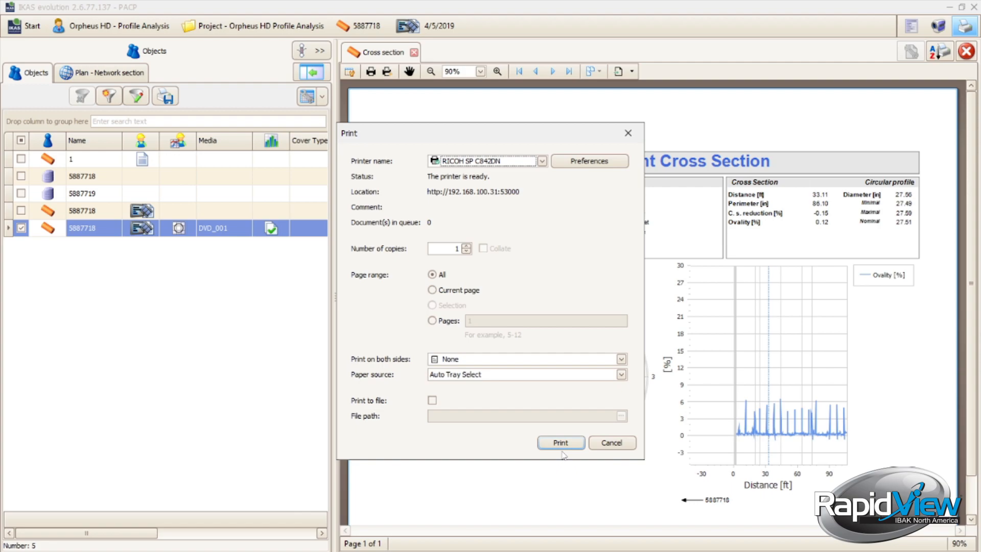
{"action": "left_click", "coordinate": [628, 133]}
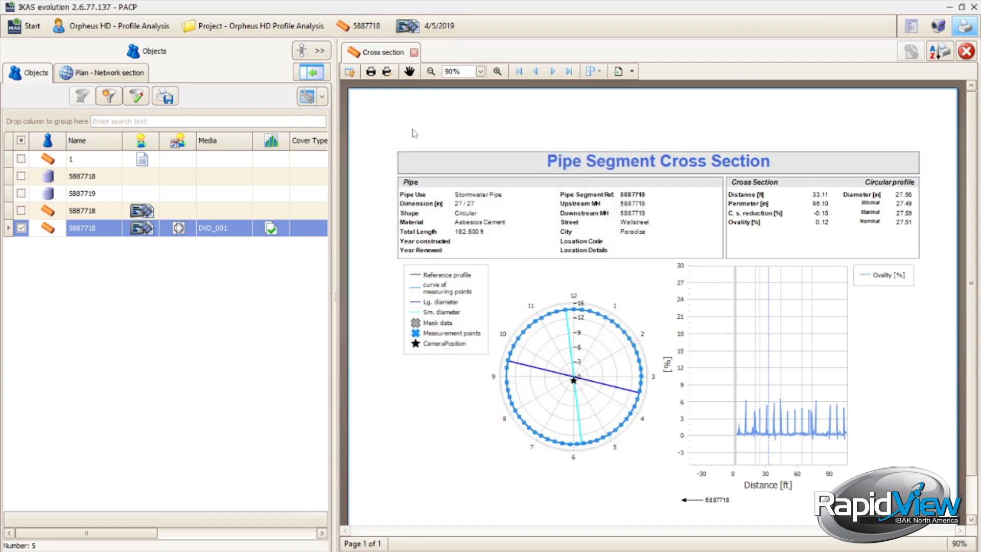
{"action": "left_click", "coordinate": [414, 52]}
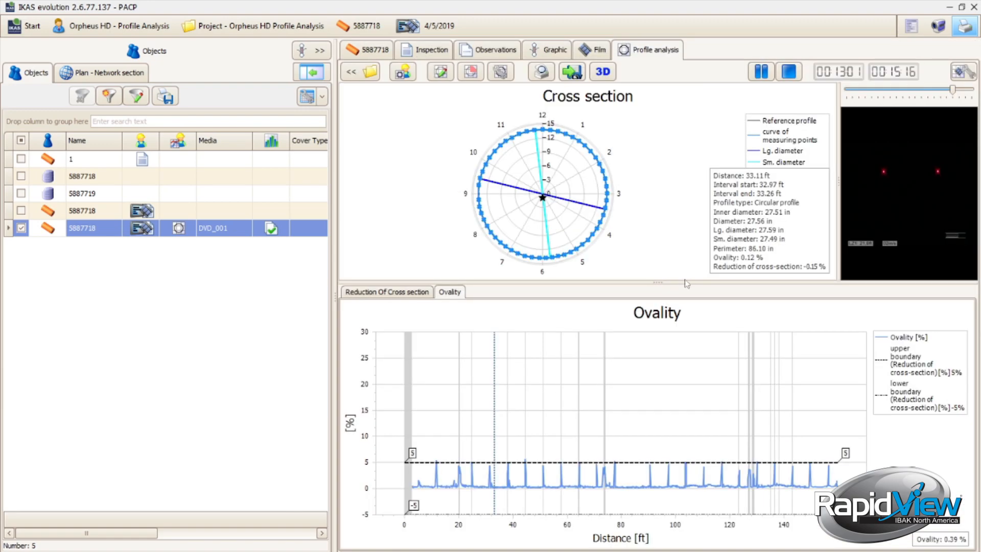